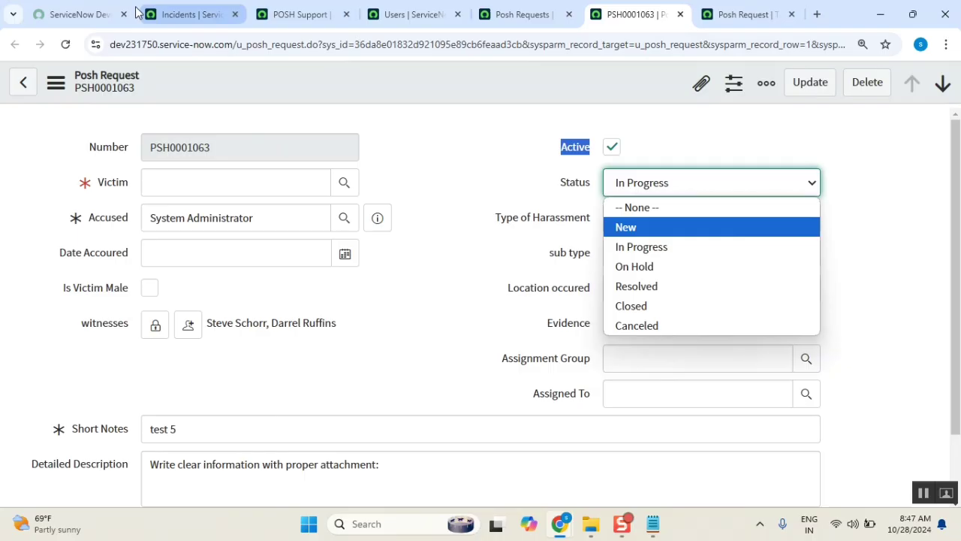
Step: Bring up incident INC0010071, dismiss its alert, and view its State options
{"action": "left_click", "coordinate": [205, 17]}
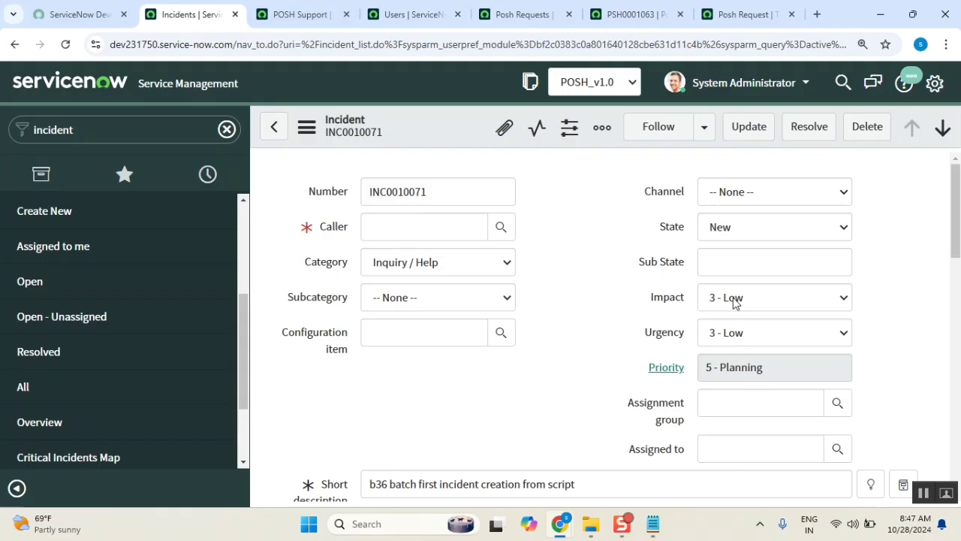
{"action": "left_click", "coordinate": [600, 140]}
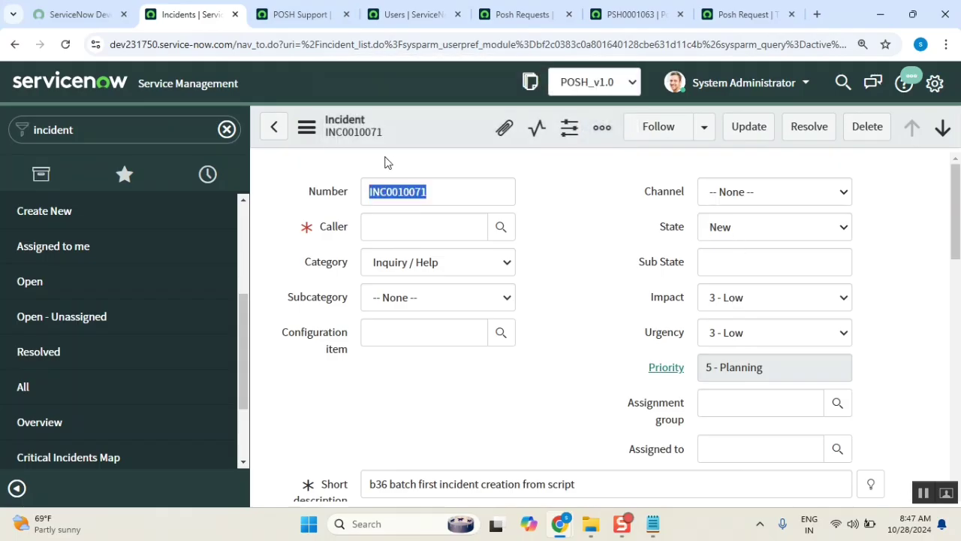
{"action": "left_click", "coordinate": [744, 229]}
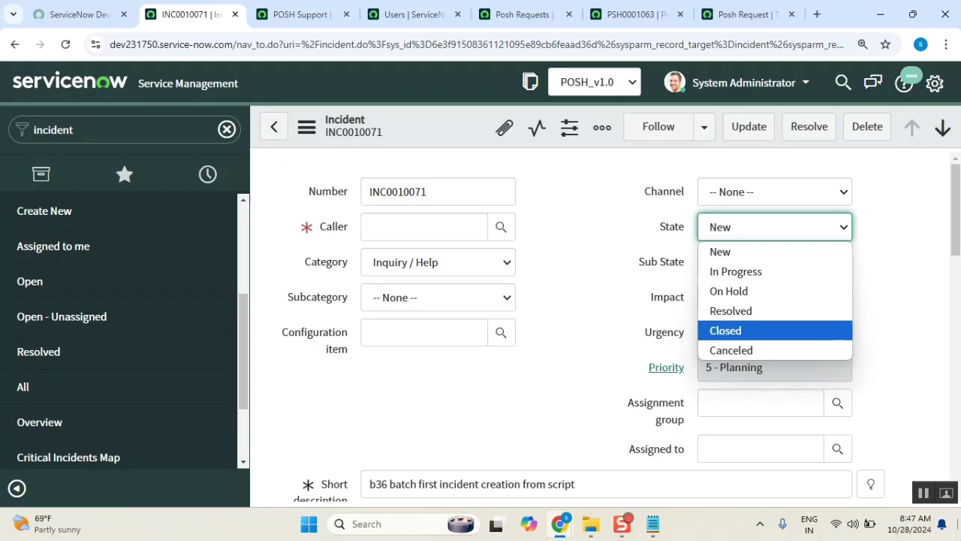
Step: Uncheck Active on Posh Request PSH0001063, keeping Status In Progress, and open the Victim user lookup
{"action": "left_click", "coordinate": [623, 14]}
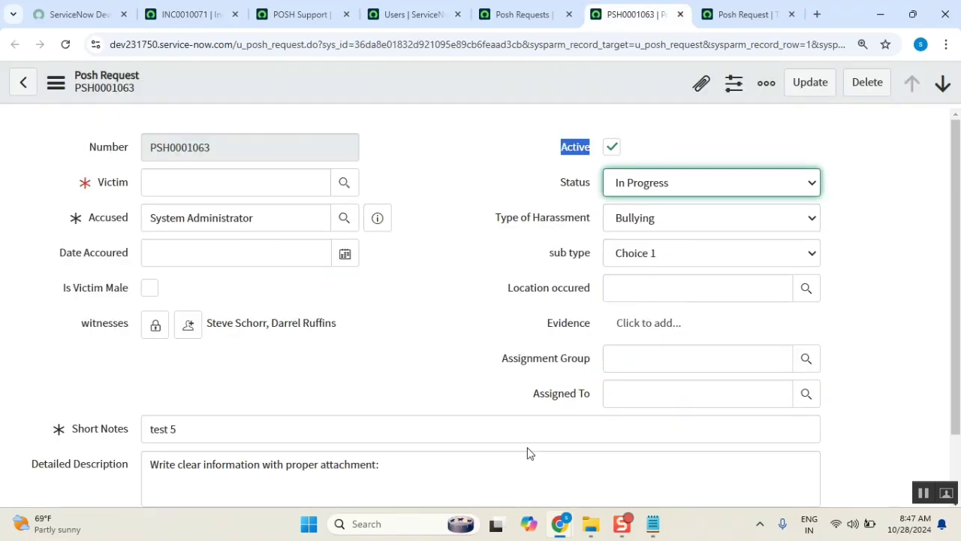
{"action": "left_click", "coordinate": [486, 225]}
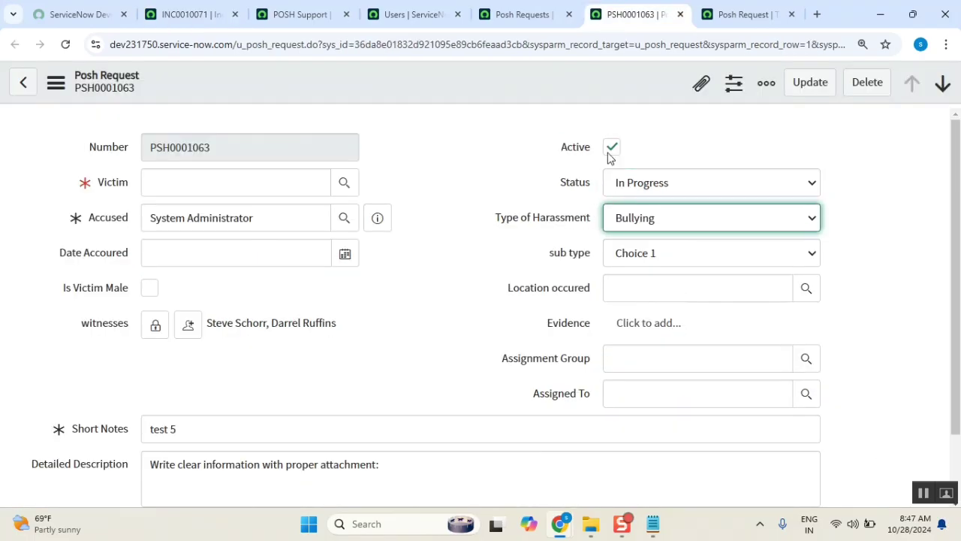
{"action": "left_click", "coordinate": [551, 153]}
{"action": "left_click_drag", "start_coordinate": [552, 154], "coordinate": [585, 152]}
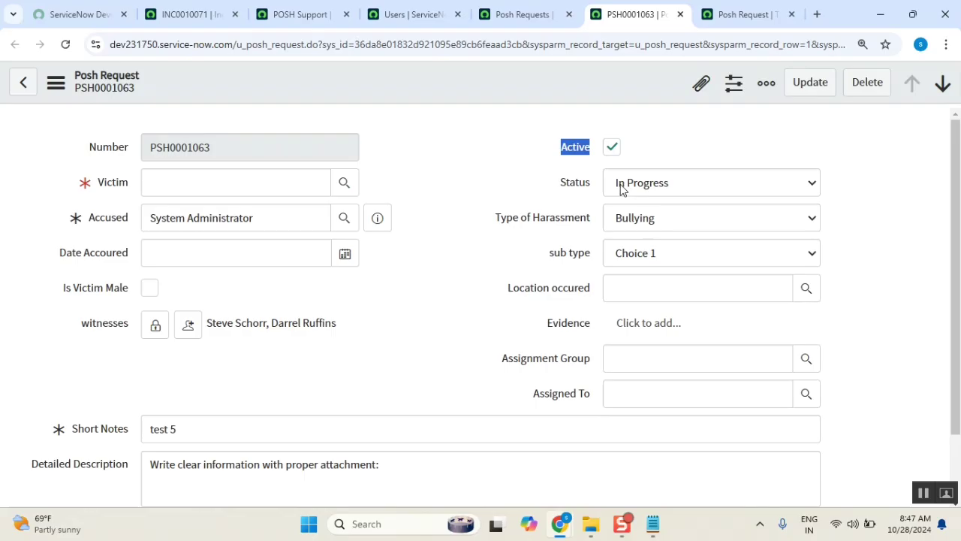
{"action": "left_click", "coordinate": [651, 184]}
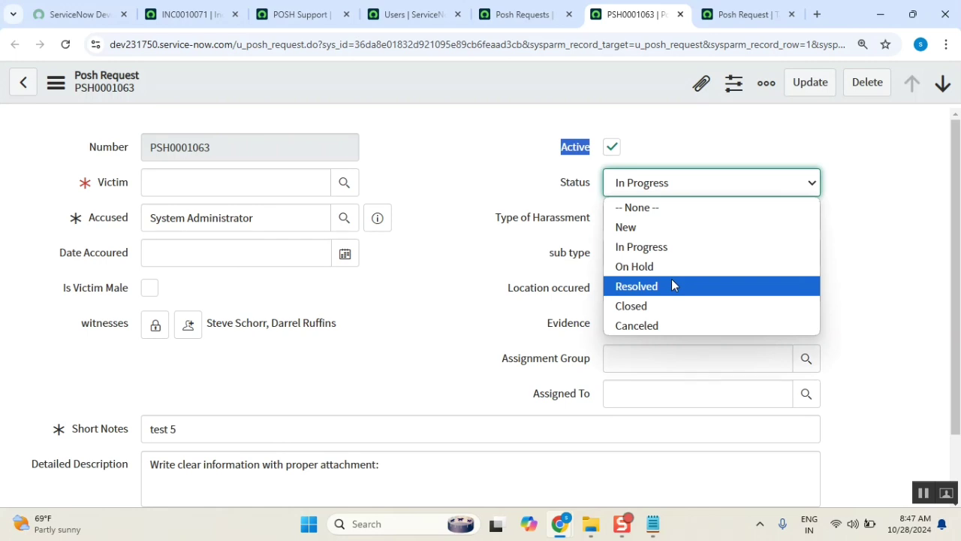
{"action": "left_click", "coordinate": [611, 146]}
{"action": "left_click", "coordinate": [611, 146]}
{"action": "left_click", "coordinate": [637, 190]}
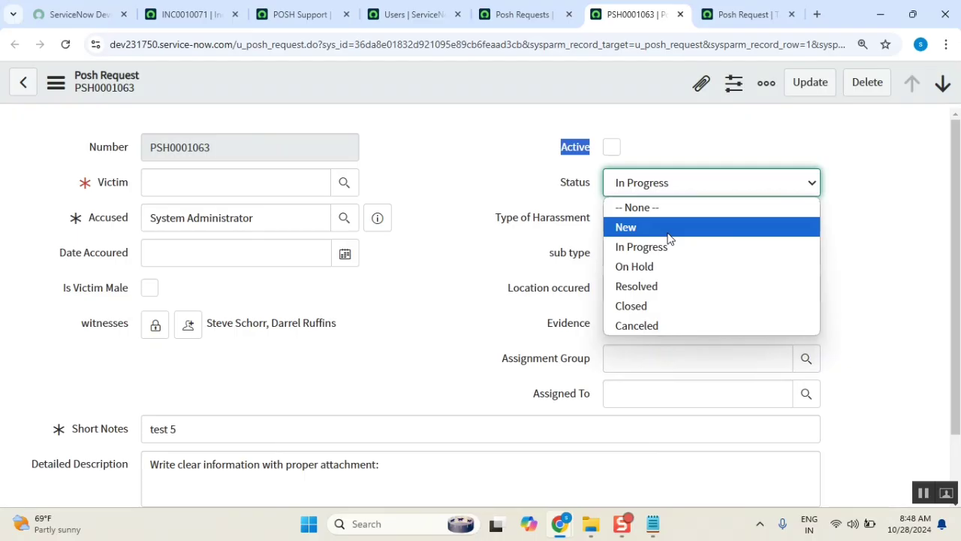
{"action": "left_click", "coordinate": [459, 217]}
Step: Pick a user from the Users lookup for the Posh Request's Victim field
{"action": "left_click", "coordinate": [343, 181]}
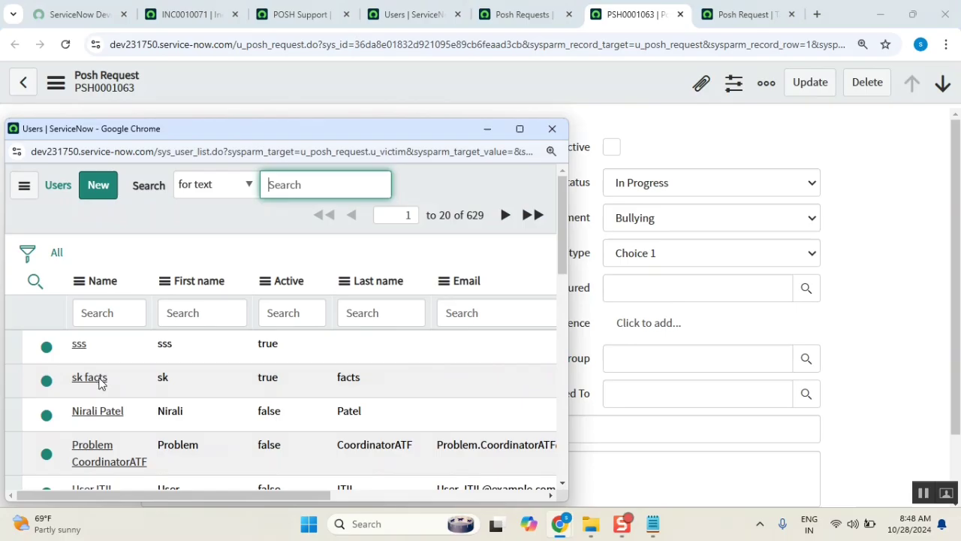
{"action": "scroll", "coordinate": [244, 398], "scroll_direction": "down", "scroll_amount": 1}
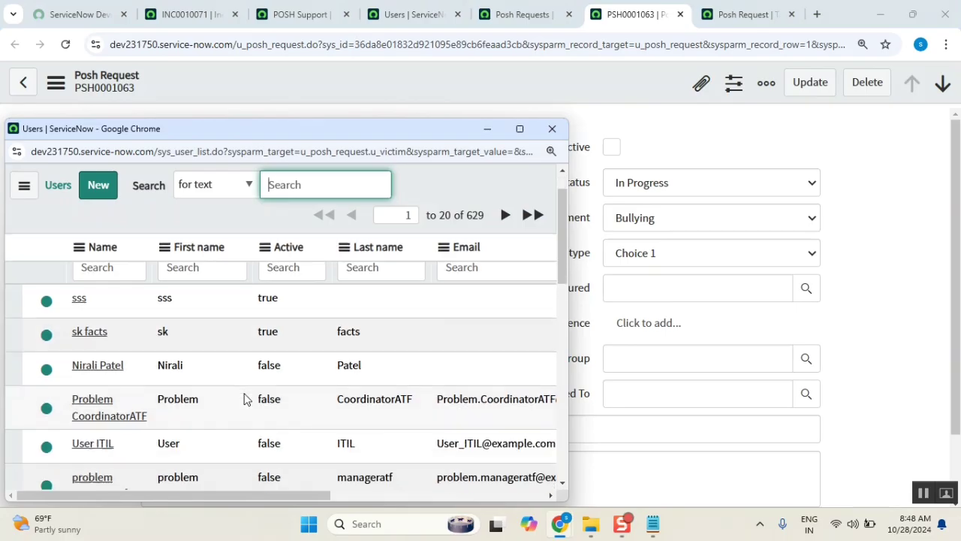
{"action": "scroll", "coordinate": [200, 420], "scroll_direction": "down", "scroll_amount": 2}
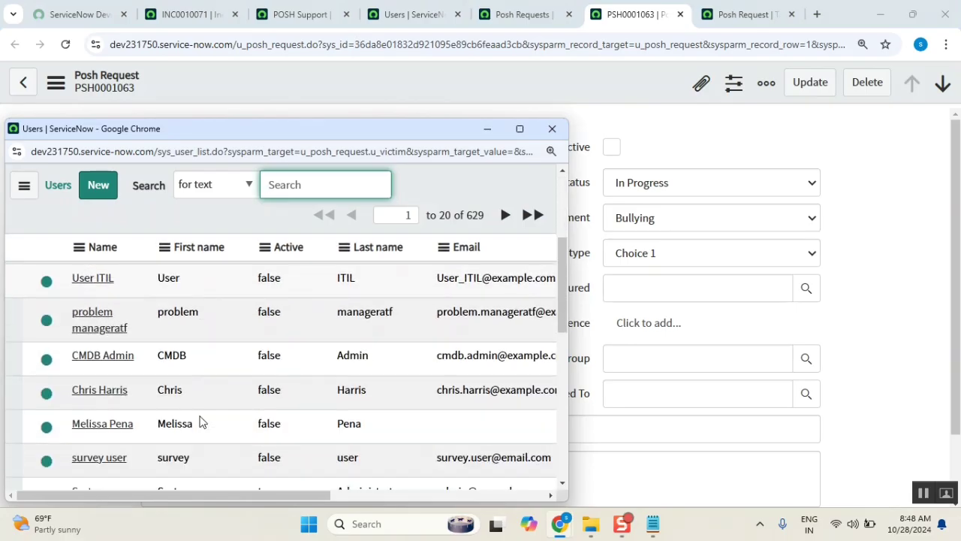
{"action": "left_click", "coordinate": [113, 388]}
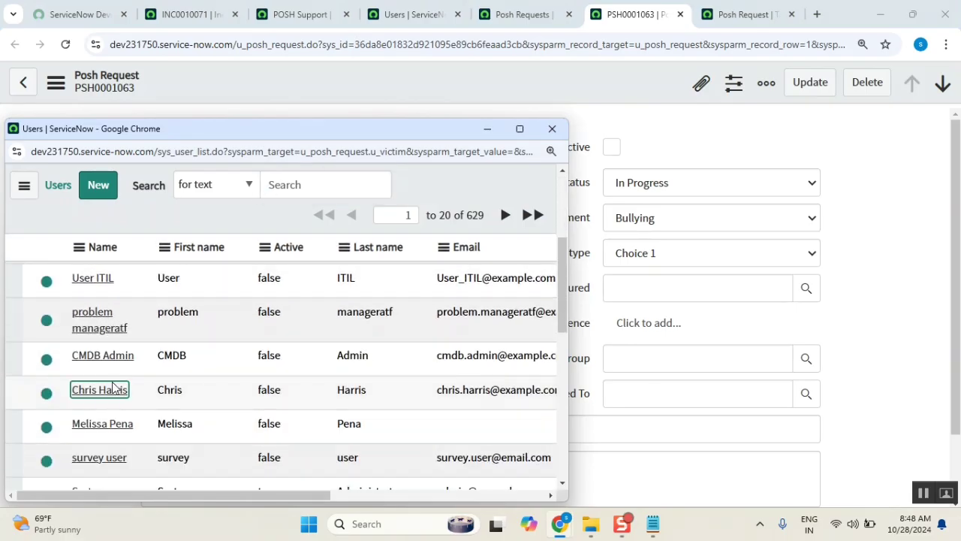
Step: On incident INC0010071, set the Caller to a user chosen from the Users lookup
{"action": "left_click", "coordinate": [193, 14]}
{"action": "left_click_drag", "start_coordinate": [603, 255], "coordinate": [668, 420]}
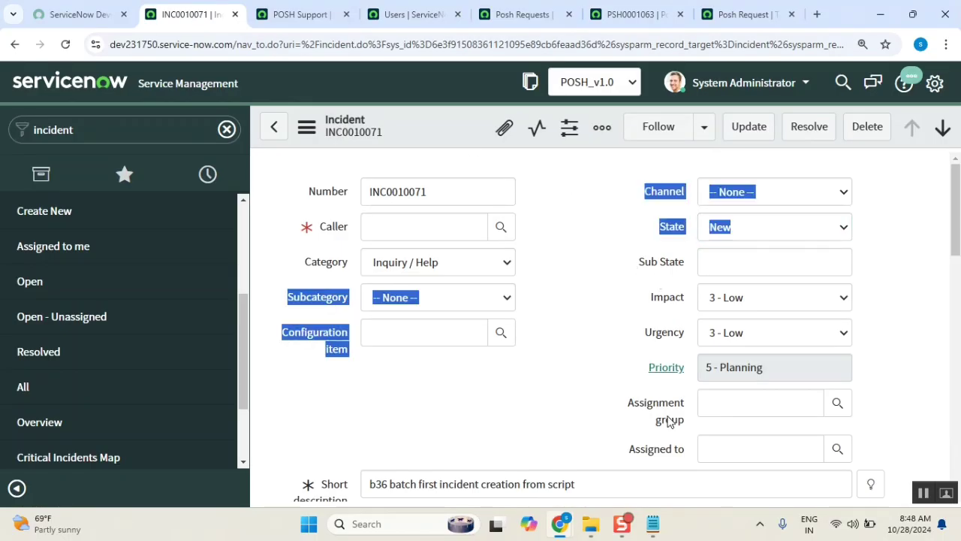
{"action": "left_click", "coordinate": [589, 345]}
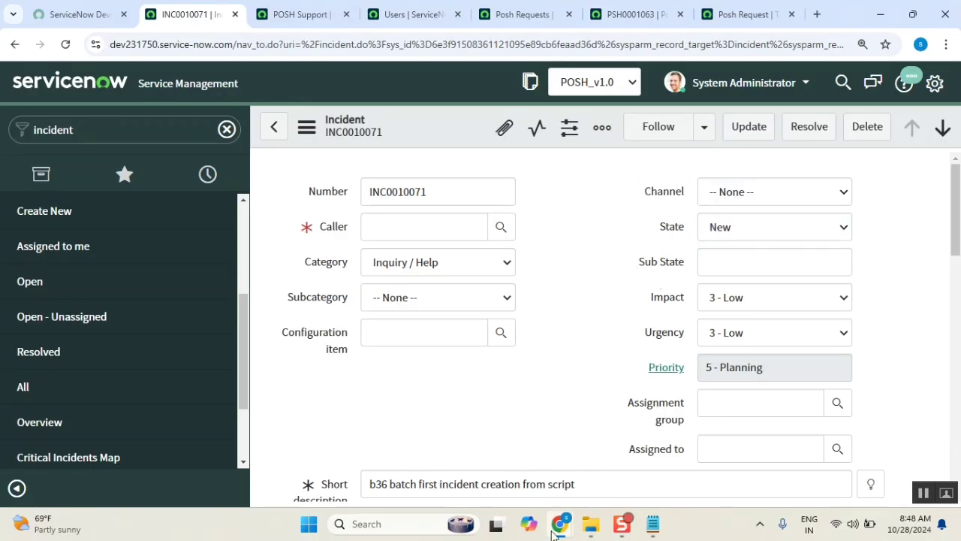
{"action": "left_click", "coordinate": [499, 227]}
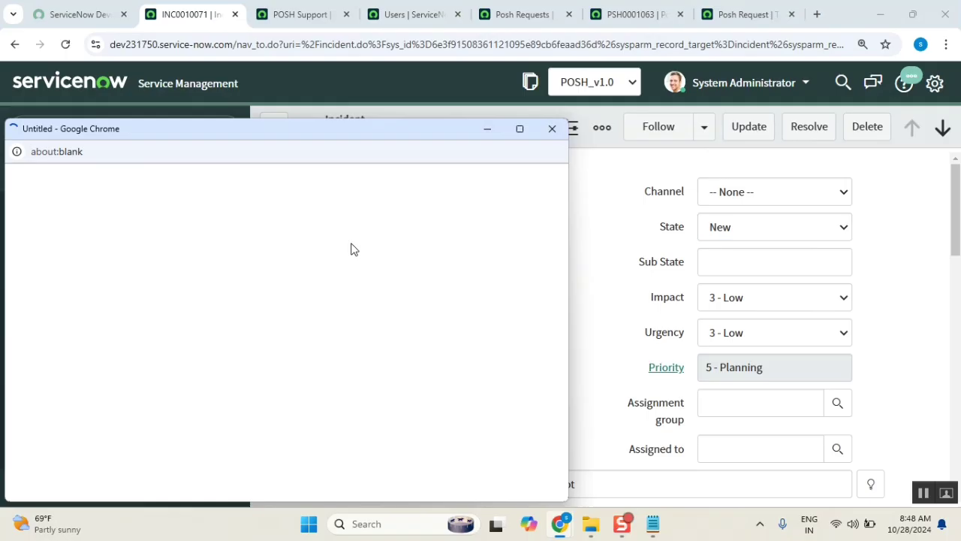
{"action": "scroll", "coordinate": [195, 409], "scroll_direction": "down", "scroll_amount": 3}
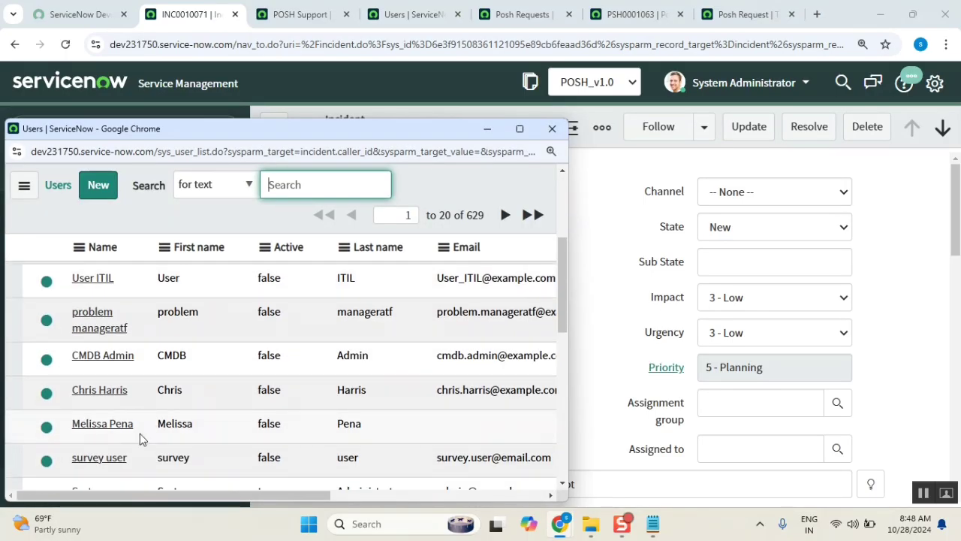
{"action": "left_click", "coordinate": [105, 425]}
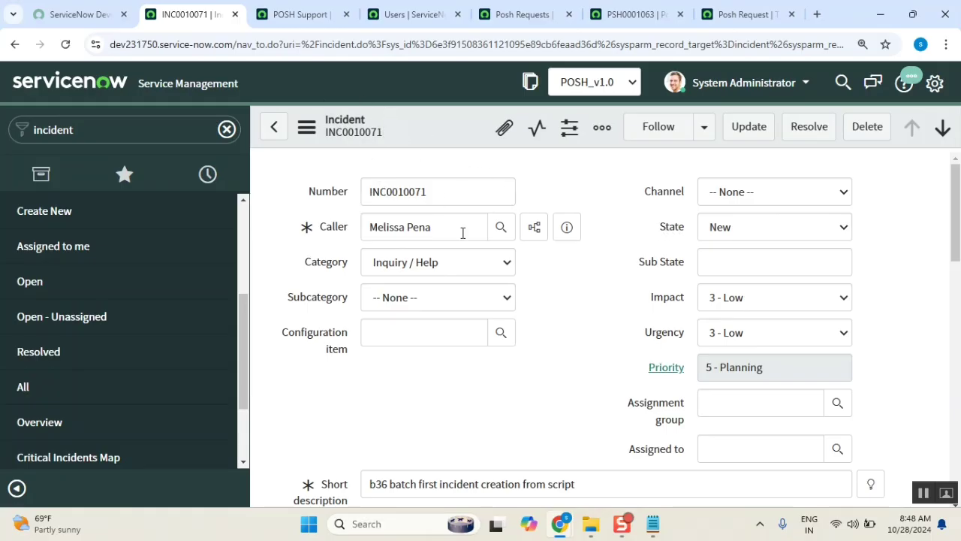
Step: Leave the incident State at New and set the Assignment group to Service Desk
{"action": "left_click", "coordinate": [730, 233]}
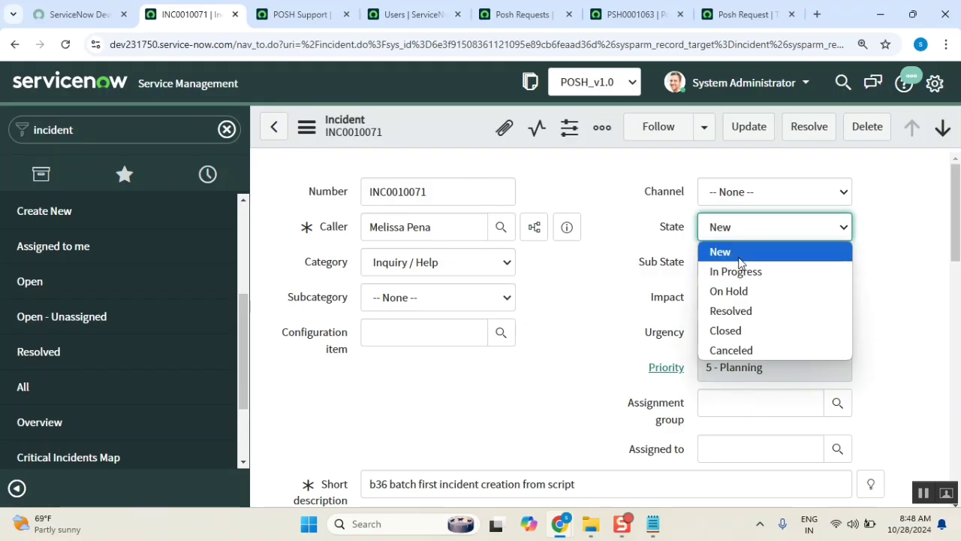
{"action": "left_click", "coordinate": [776, 255]}
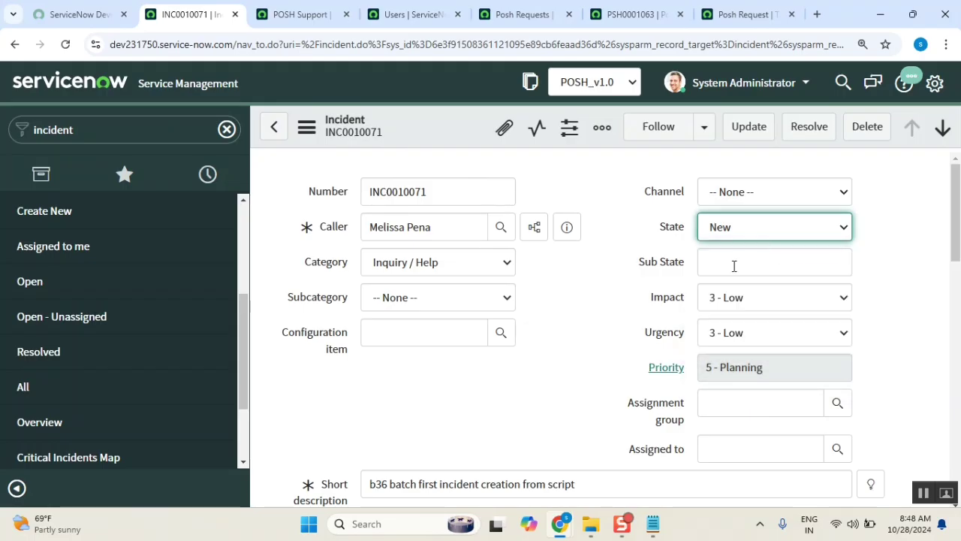
{"action": "double_click", "coordinate": [670, 226]}
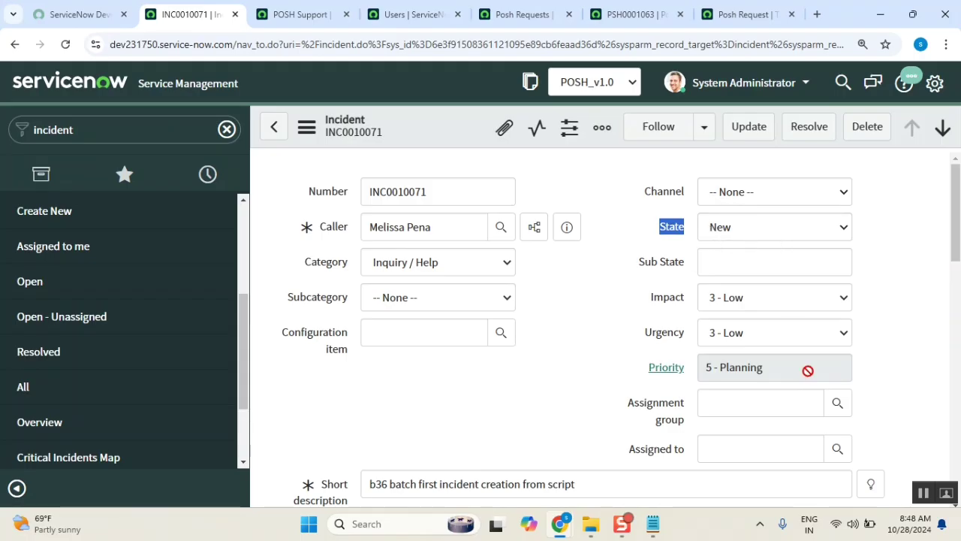
{"action": "left_click", "coordinate": [741, 402]}
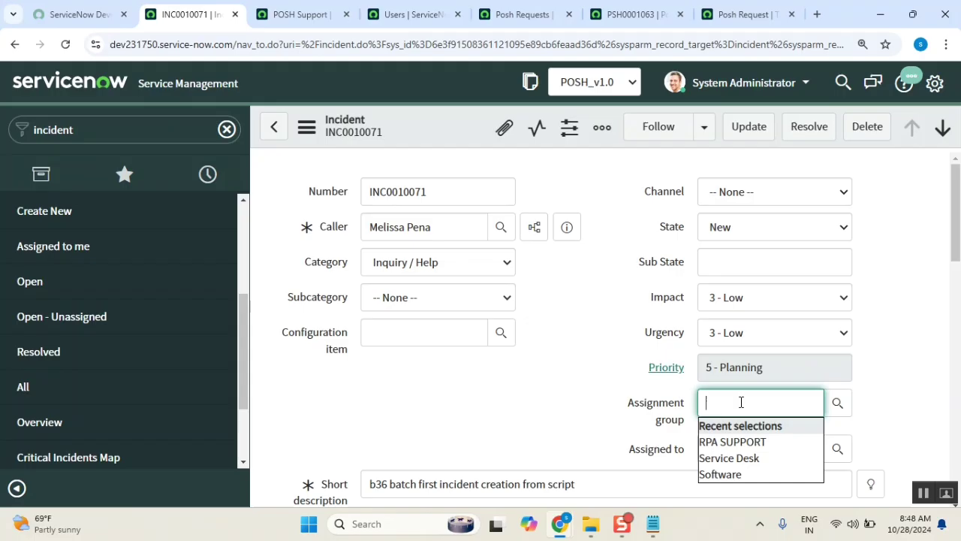
{"action": "left_click", "coordinate": [755, 455]}
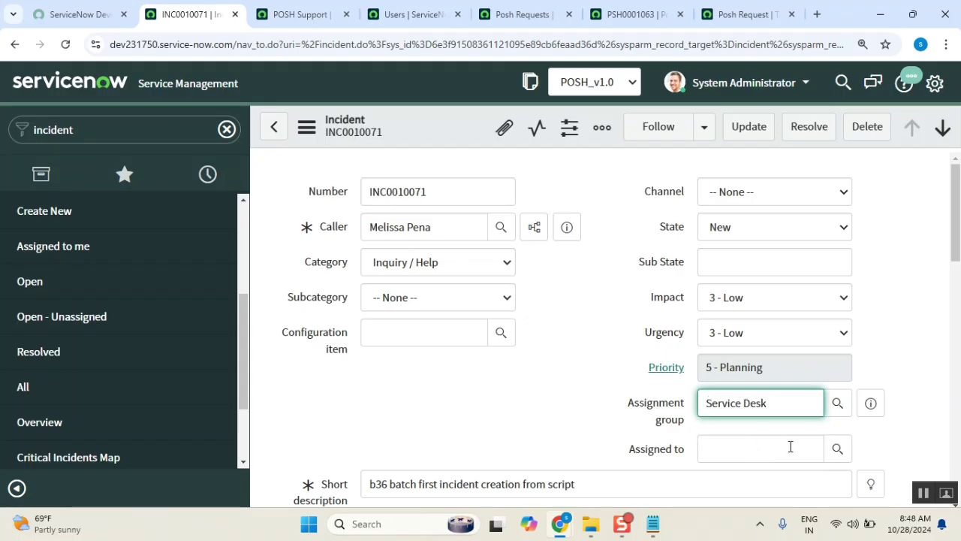
Step: Fill Assigned to with a user picked from the Users lookup
{"action": "left_click", "coordinate": [837, 448]}
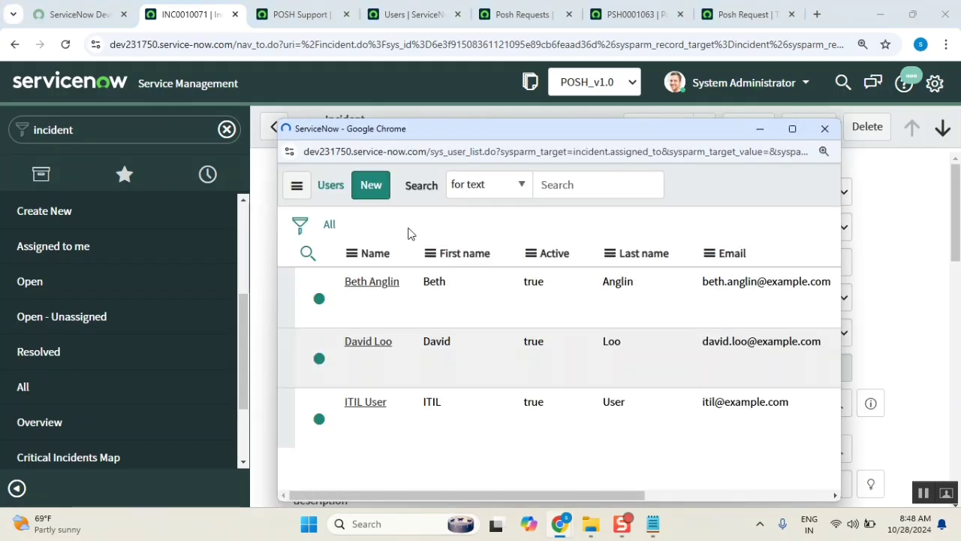
{"action": "left_click", "coordinate": [368, 402]}
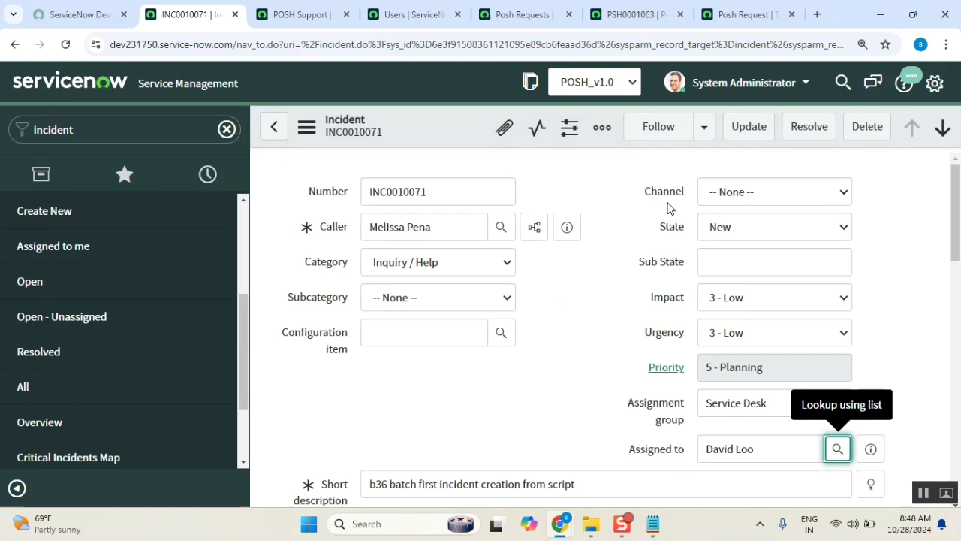
{"action": "scroll", "coordinate": [610, 308], "scroll_direction": "down", "scroll_amount": 3}
{"action": "scroll", "coordinate": [610, 309], "scroll_direction": "up", "scroll_amount": 3}
{"action": "left_click_drag", "start_coordinate": [442, 226], "coordinate": [323, 248]}
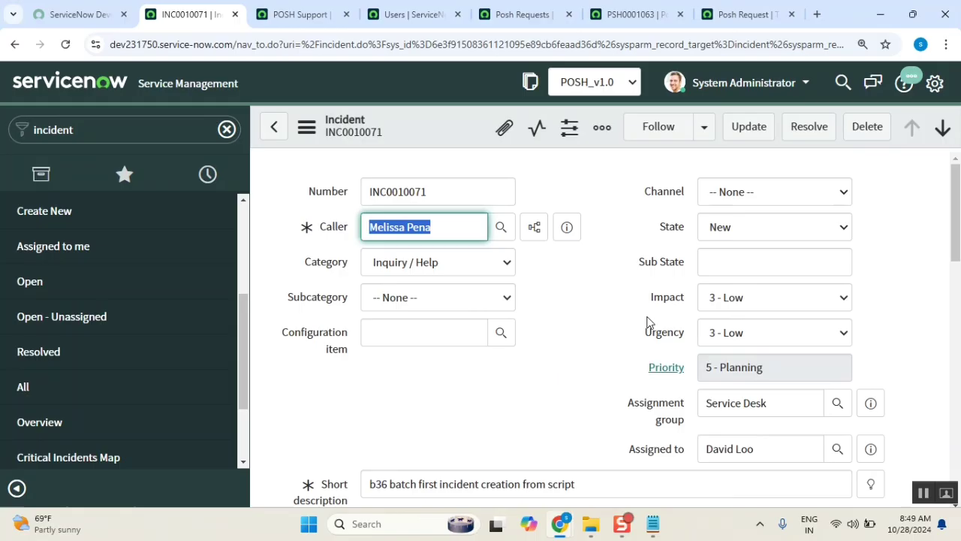
Step: Set incident INC0010071's State to In Progress, with Impact and Urgency at 3 - Low
{"action": "left_click", "coordinate": [748, 229]}
{"action": "left_click", "coordinate": [741, 274]}
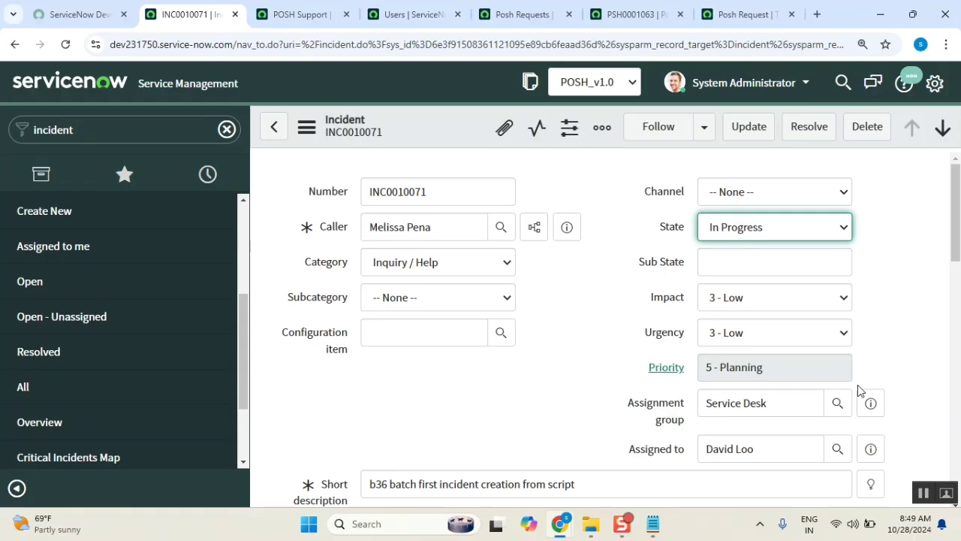
{"action": "left_click", "coordinate": [821, 227]}
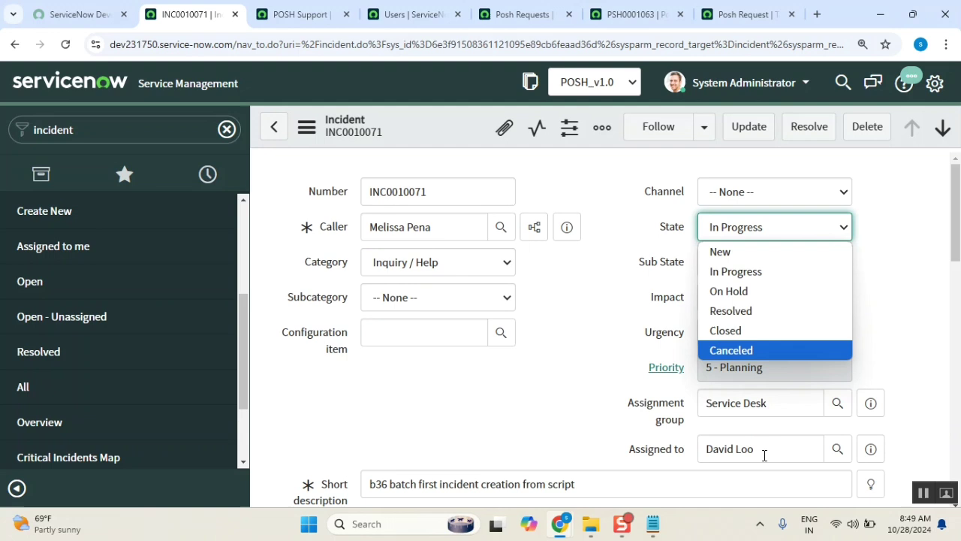
{"action": "left_click_drag", "start_coordinate": [763, 454], "coordinate": [684, 453]}
{"action": "left_click_drag", "start_coordinate": [449, 238], "coordinate": [379, 231]}
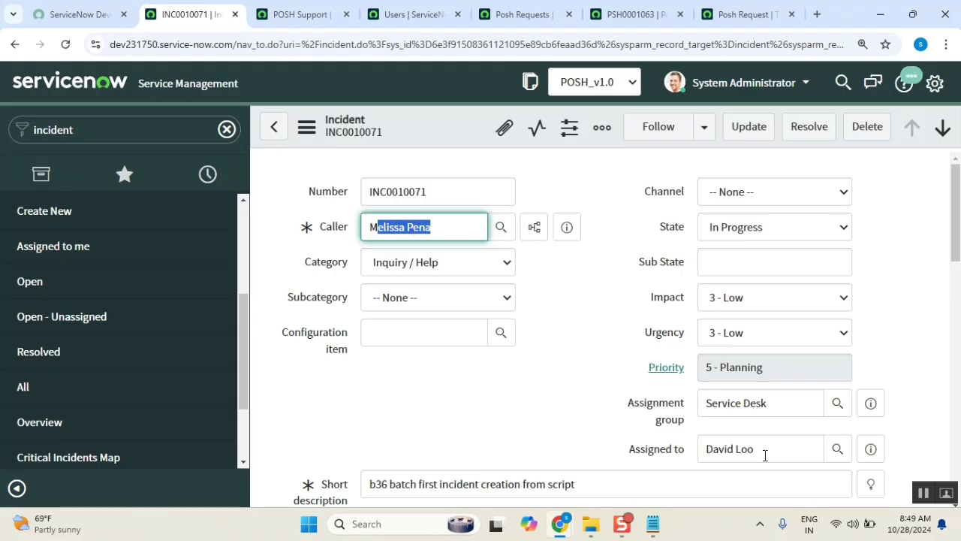
{"action": "left_click_drag", "start_coordinate": [766, 455], "coordinate": [637, 458]}
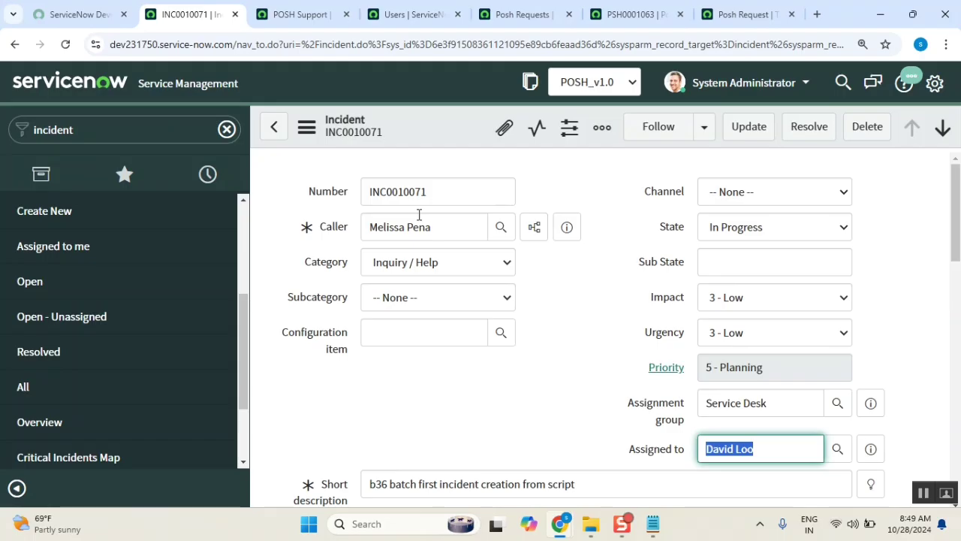
Step: Put incident INC0010071 On Hold with On hold reason Awaiting Caller
{"action": "left_click", "coordinate": [800, 228]}
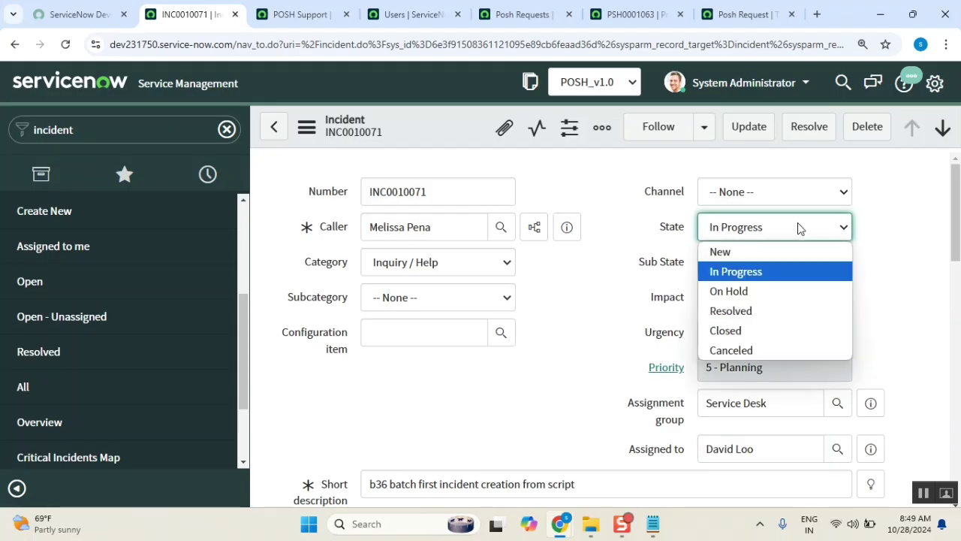
{"action": "left_click", "coordinate": [768, 291]}
{"action": "left_click", "coordinate": [738, 298]}
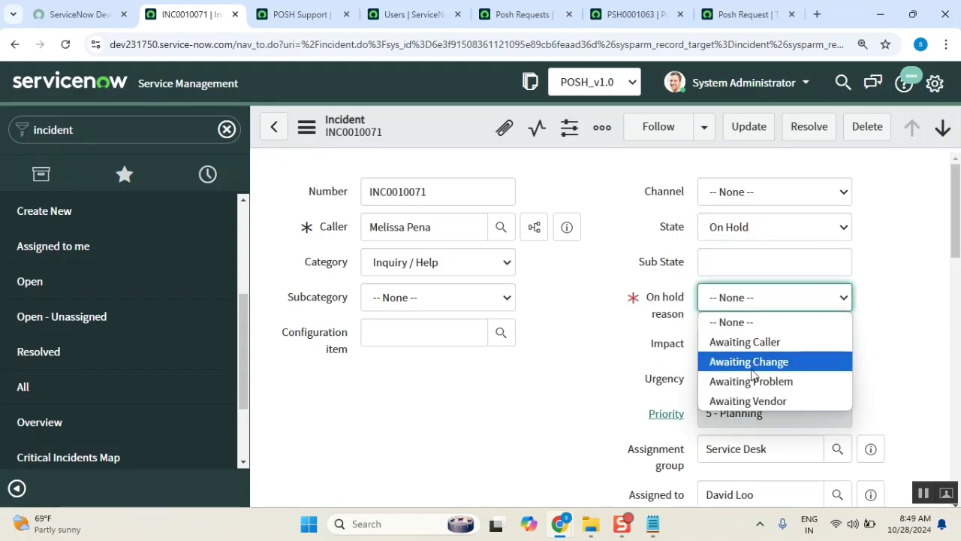
{"action": "left_click", "coordinate": [774, 349]}
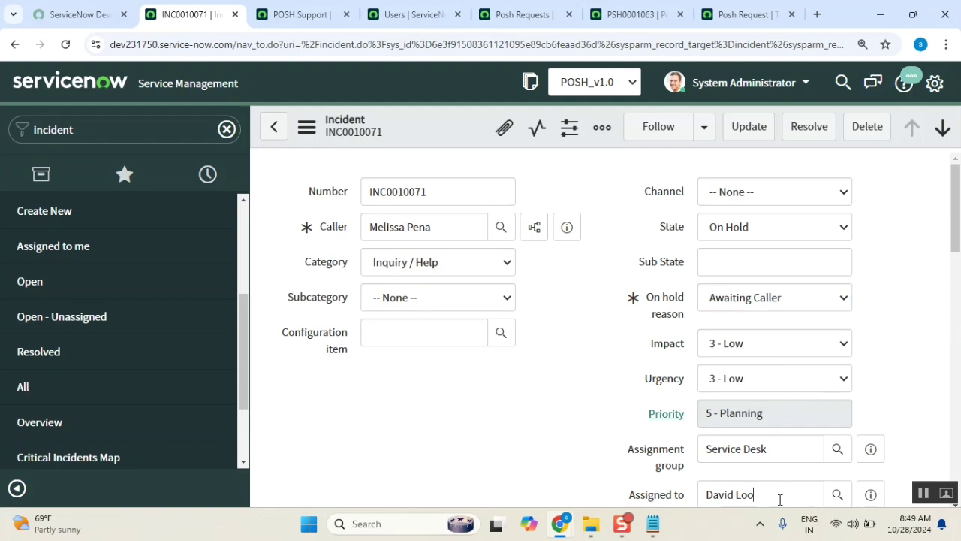
Step: Change the incident State from On Hold to Resolved
{"action": "left_click_drag", "start_coordinate": [780, 499], "coordinate": [688, 488]}
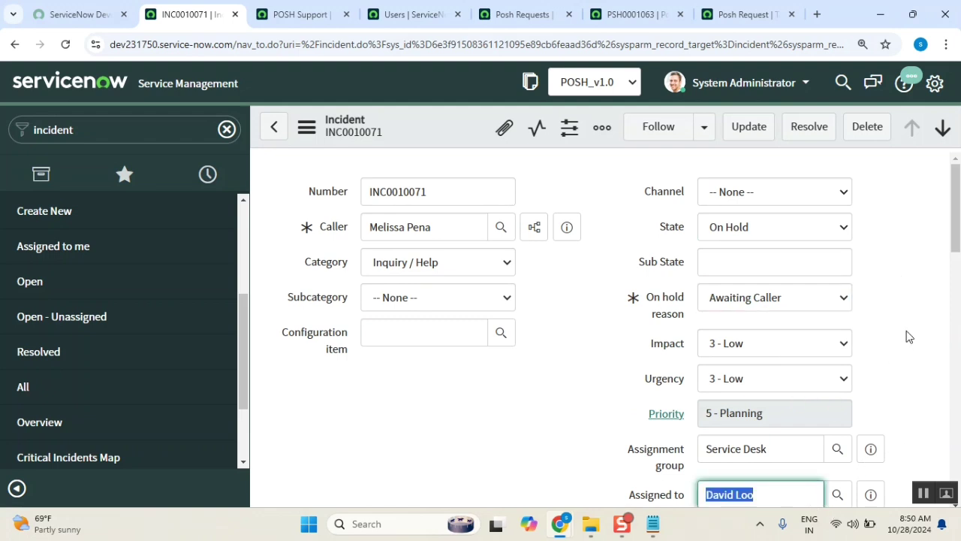
{"action": "left_click", "coordinate": [770, 232]}
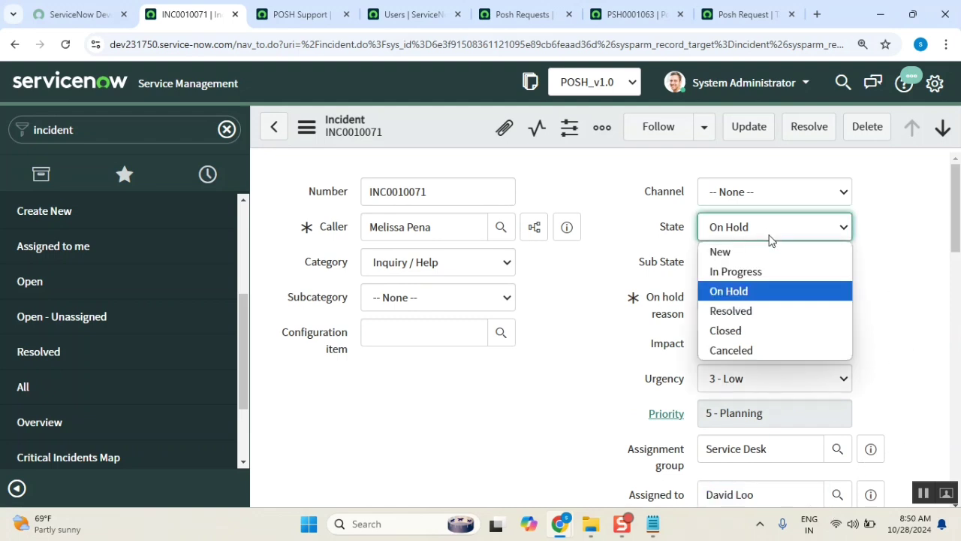
{"action": "left_click", "coordinate": [765, 311]}
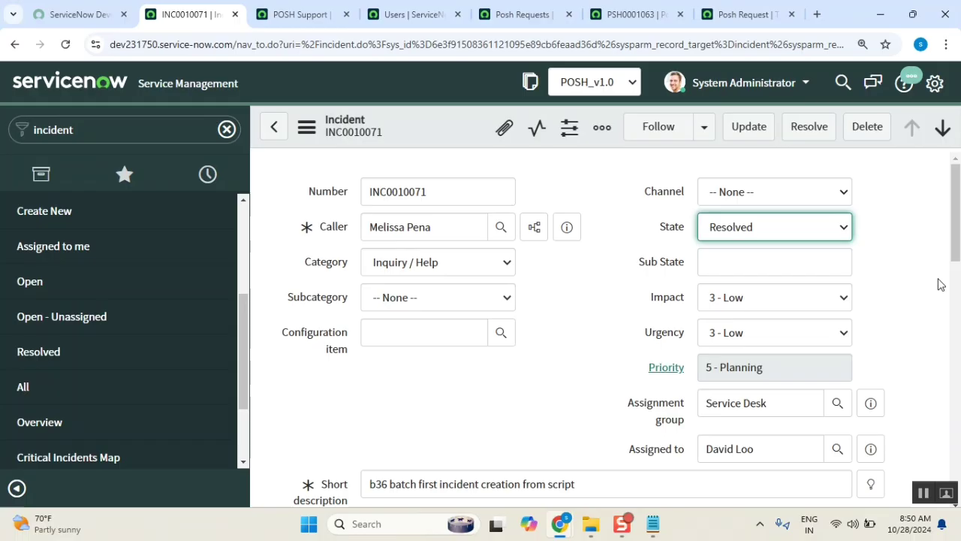
{"action": "left_click", "coordinate": [927, 298]}
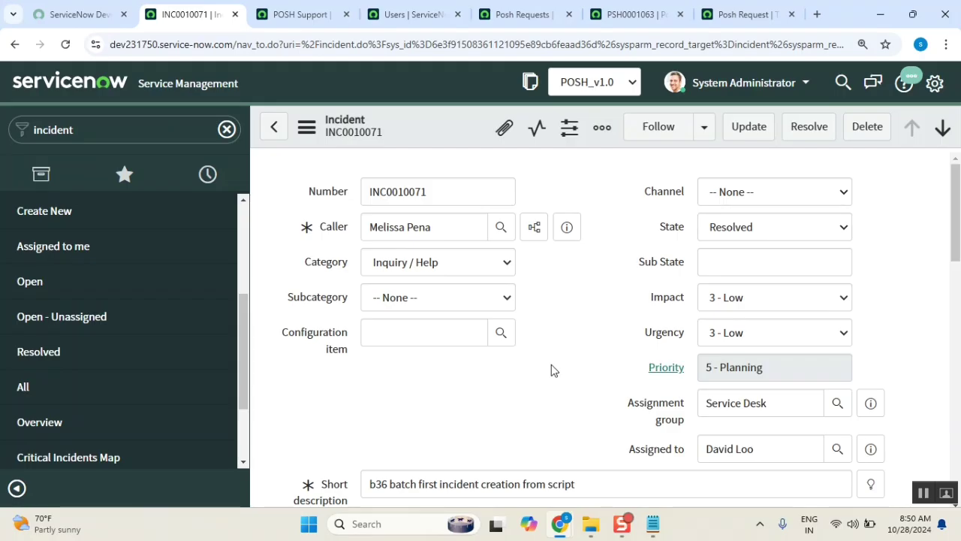
{"action": "left_click_drag", "start_coordinate": [453, 229], "coordinate": [327, 239]}
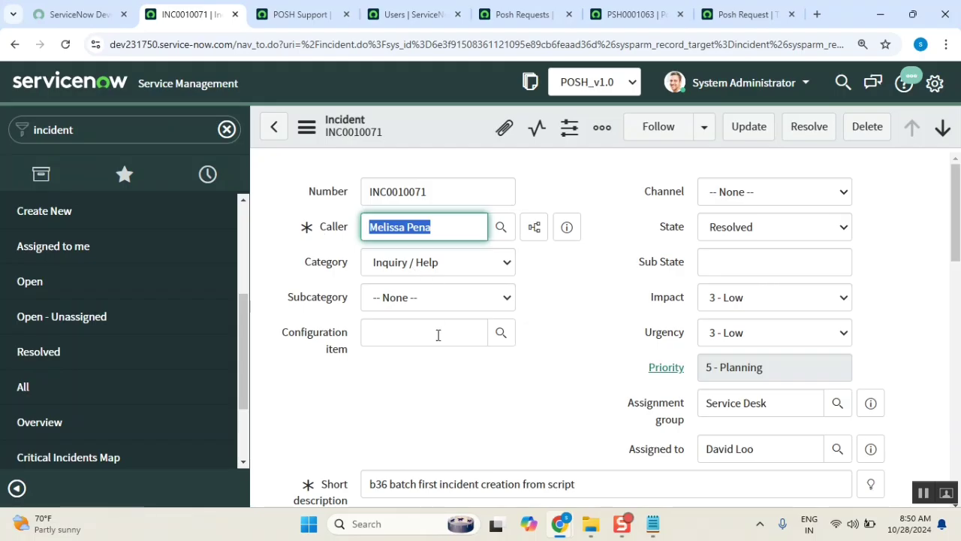
{"action": "left_click", "coordinate": [568, 350]}
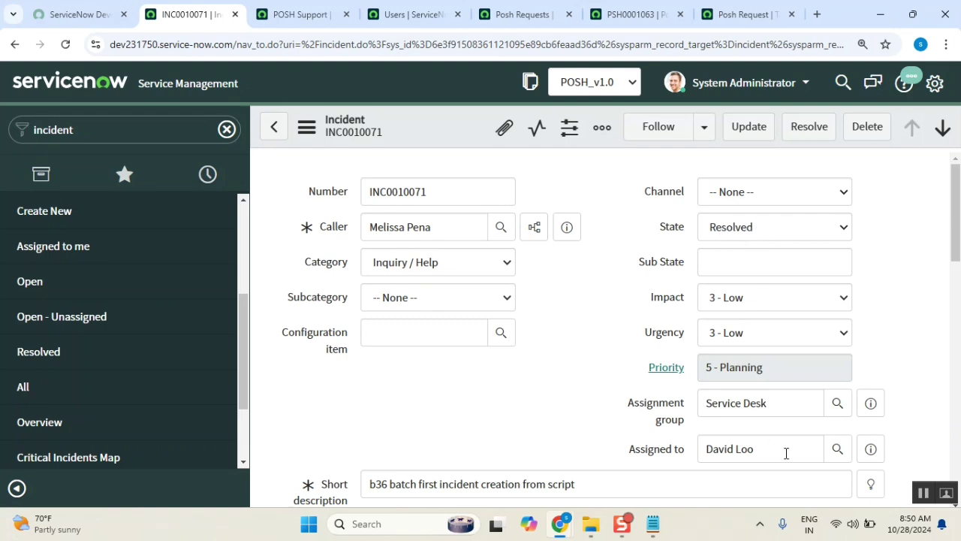
{"action": "left_click_drag", "start_coordinate": [774, 449], "coordinate": [701, 448]}
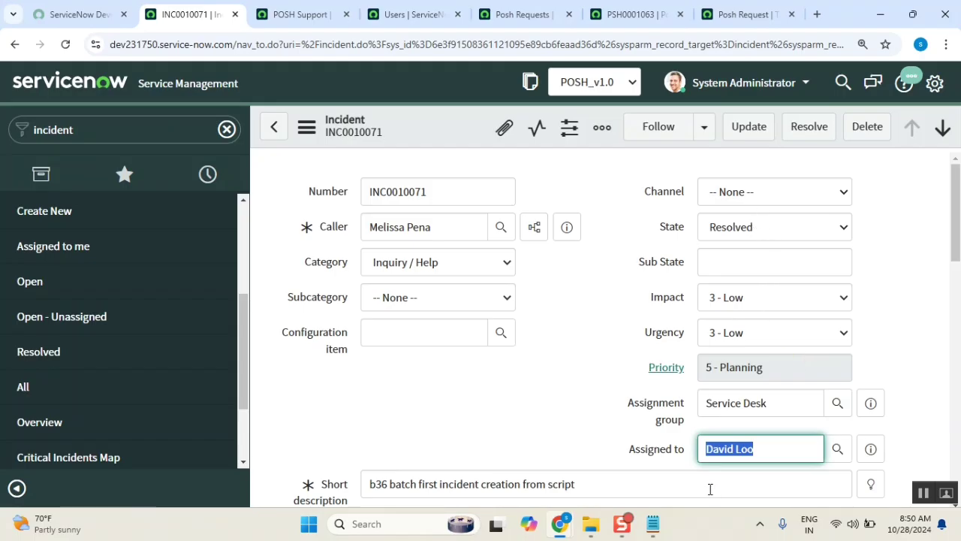
{"action": "left_click", "coordinate": [607, 453]}
{"action": "triple_click", "coordinate": [713, 454]}
{"action": "left_click", "coordinate": [773, 458]}
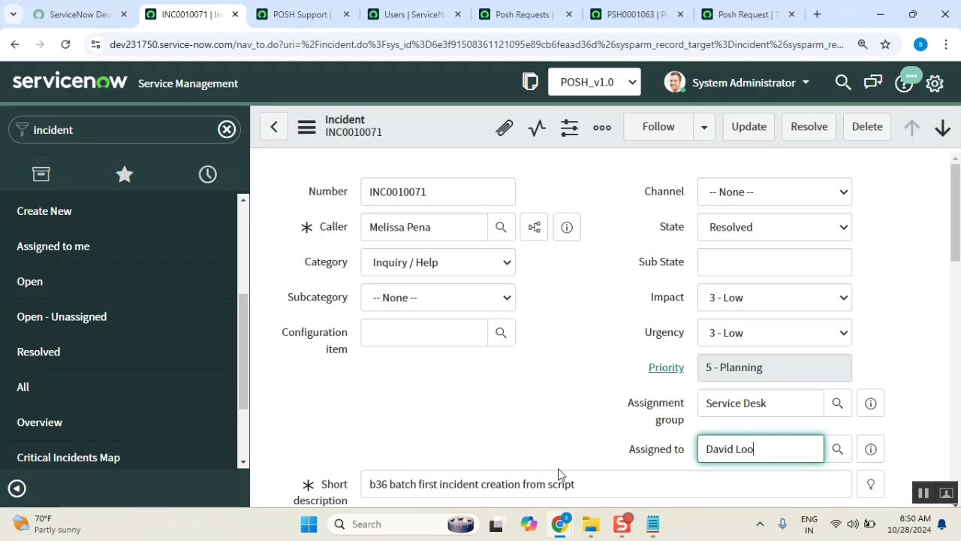
{"action": "left_click", "coordinate": [746, 233]}
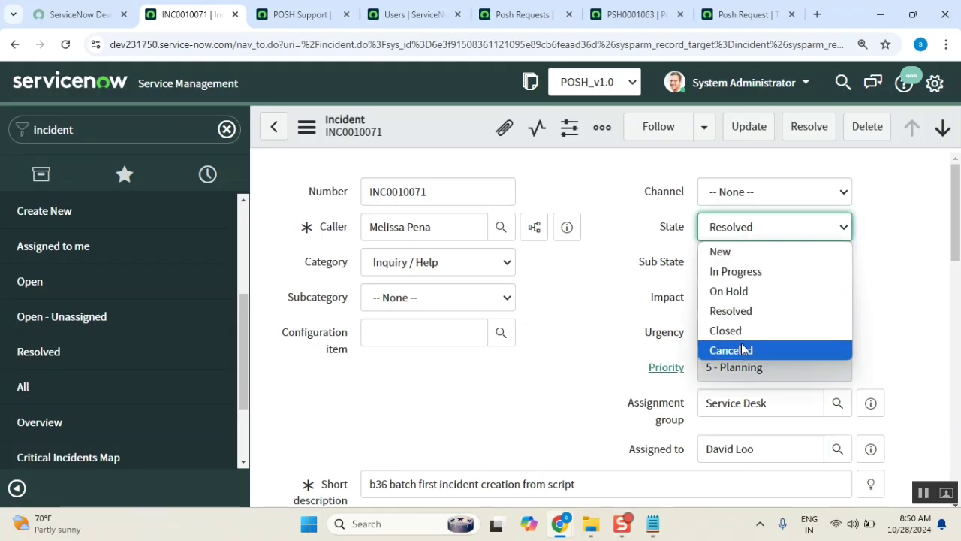
{"action": "left_click", "coordinate": [747, 311]}
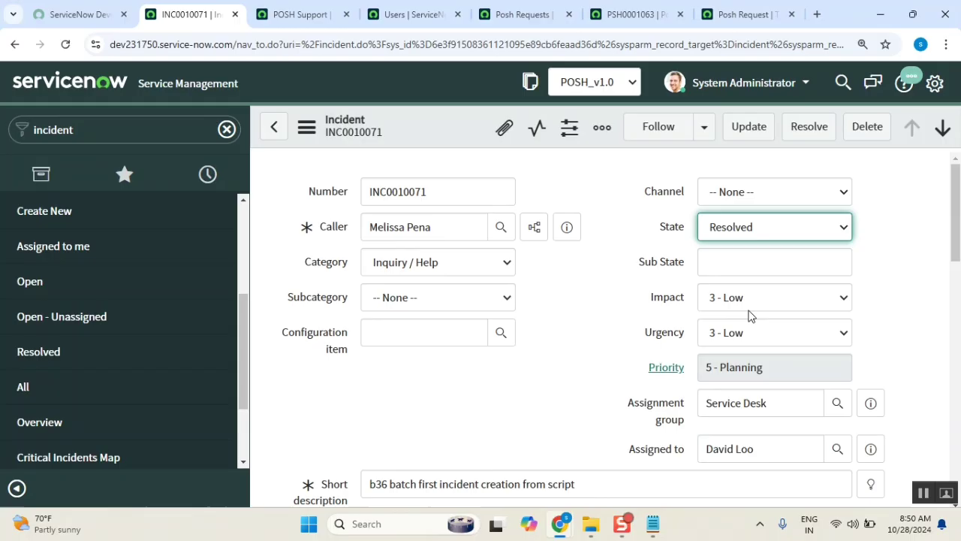
{"action": "left_click_drag", "start_coordinate": [774, 449], "coordinate": [698, 455]}
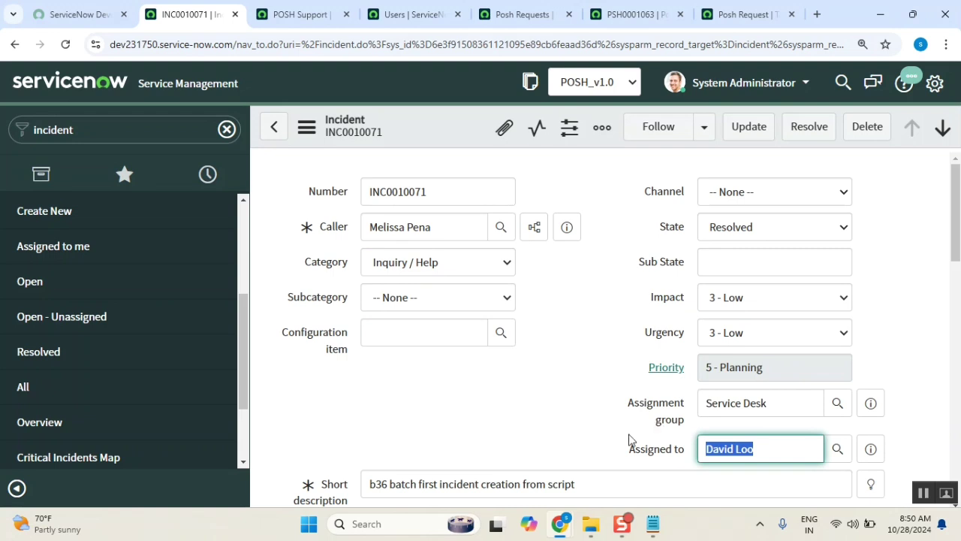
{"action": "left_click", "coordinate": [629, 460]}
{"action": "left_click_drag", "start_coordinate": [629, 460], "coordinate": [684, 460]}
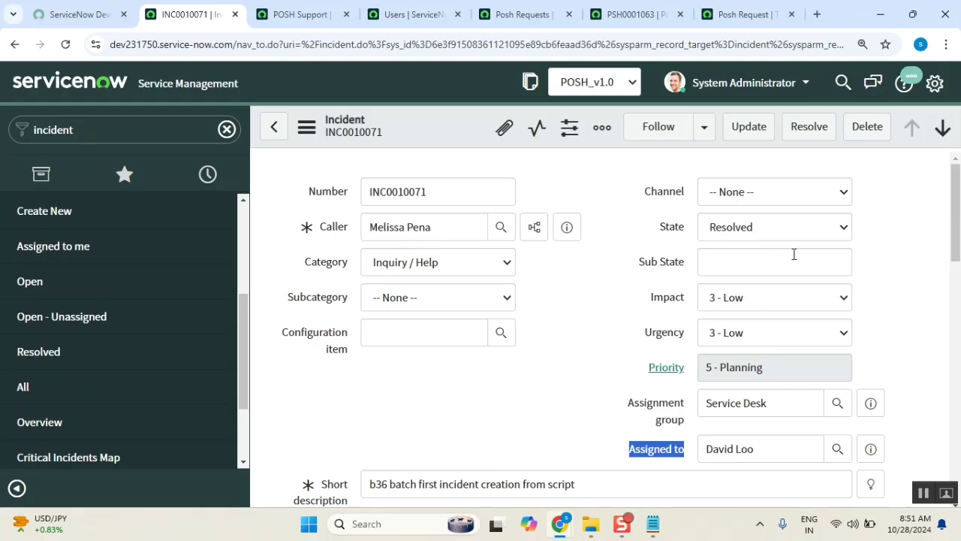
{"action": "left_click_drag", "start_coordinate": [350, 226], "coordinate": [327, 228]}
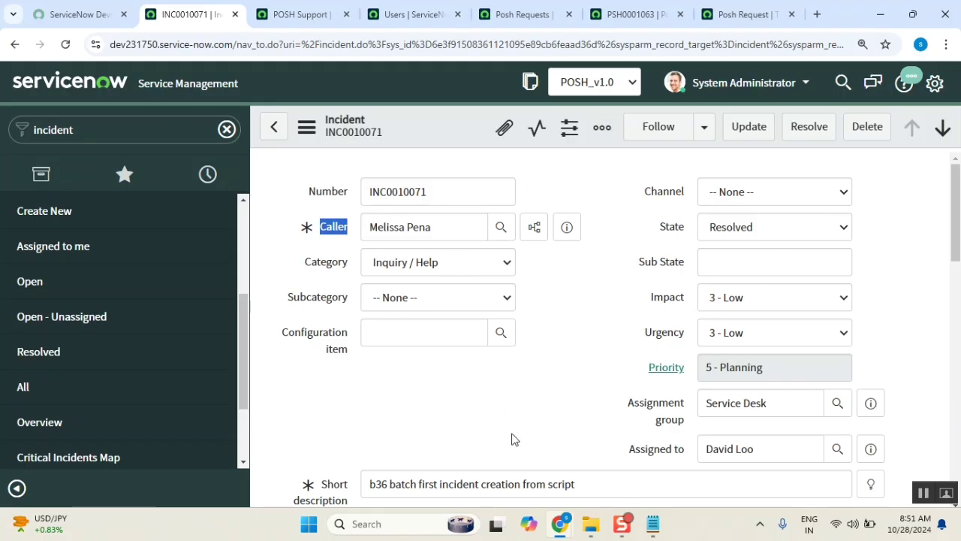
{"action": "left_click_drag", "start_coordinate": [597, 485], "coordinate": [337, 473]}
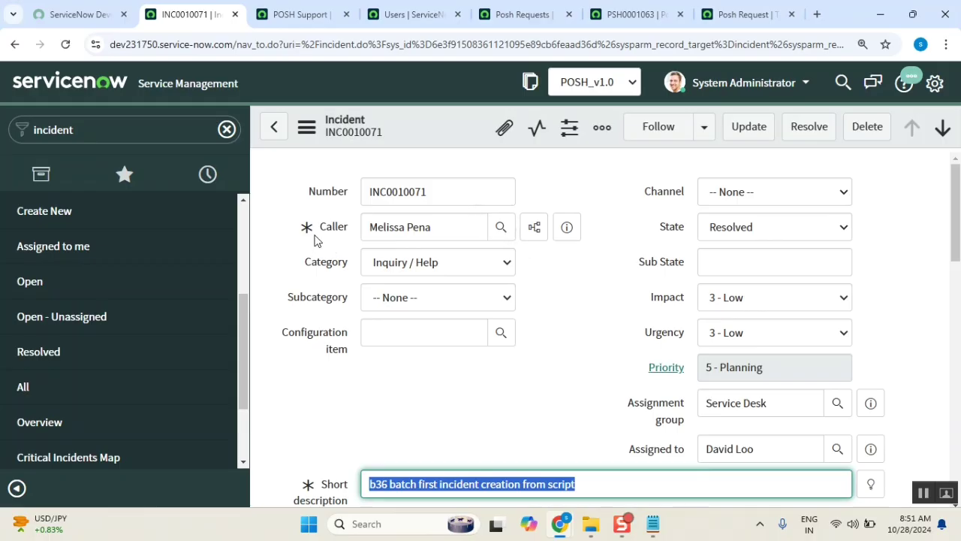
{"action": "left_click", "coordinate": [743, 227]}
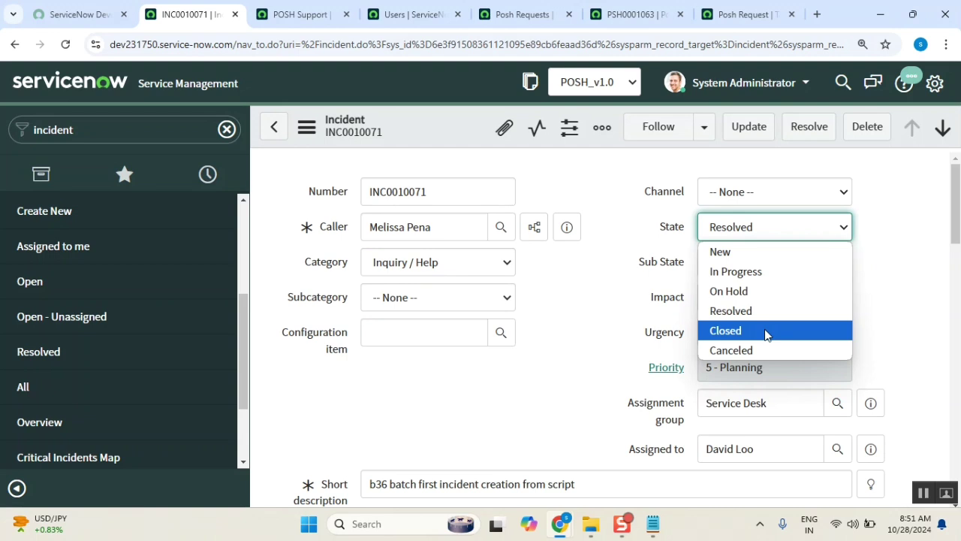
{"action": "double_click", "coordinate": [392, 192]}
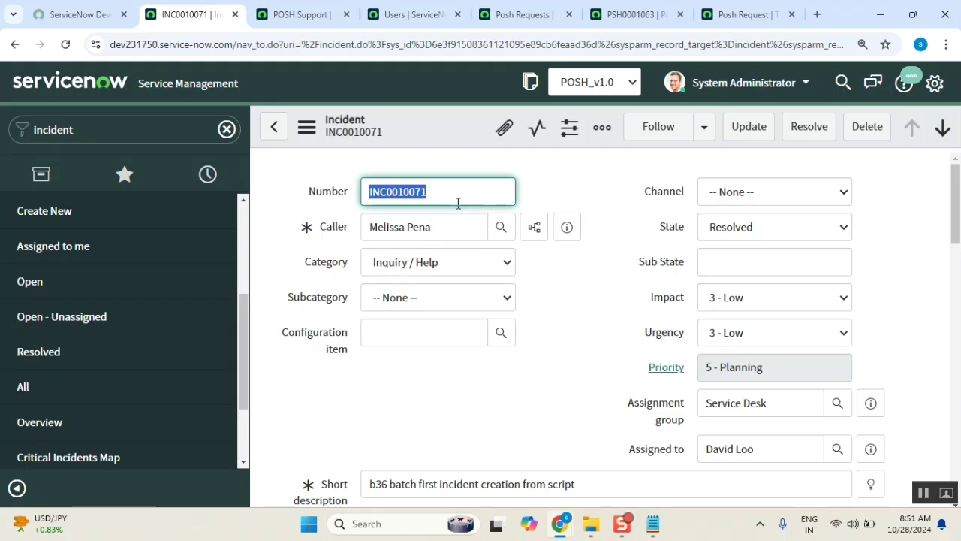
{"action": "left_click", "coordinate": [549, 334]}
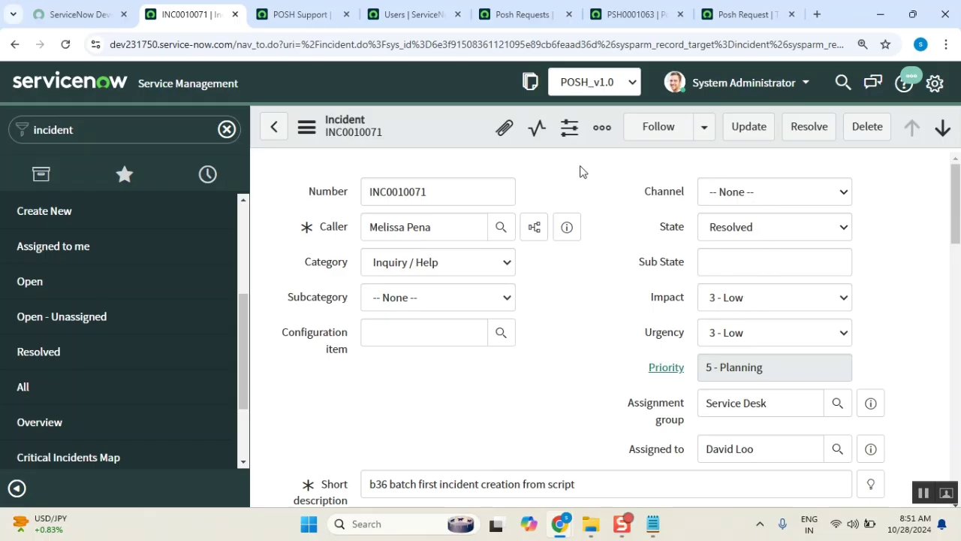
Step: Set the incident State to Closed and dismiss the record's actions menu
{"action": "left_click", "coordinate": [756, 222]}
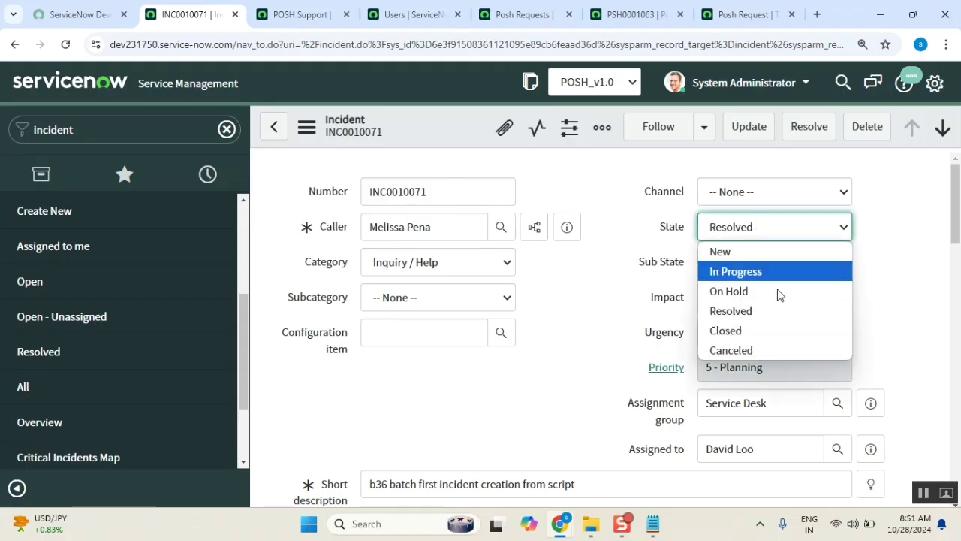
{"action": "left_click", "coordinate": [774, 328]}
{"action": "right_click", "coordinate": [420, 120]}
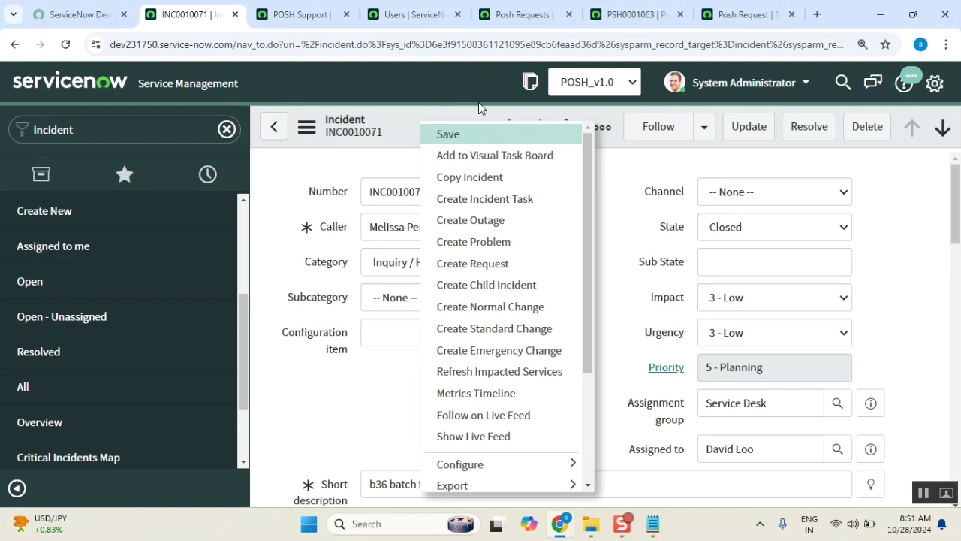
{"action": "left_click", "coordinate": [375, 395]}
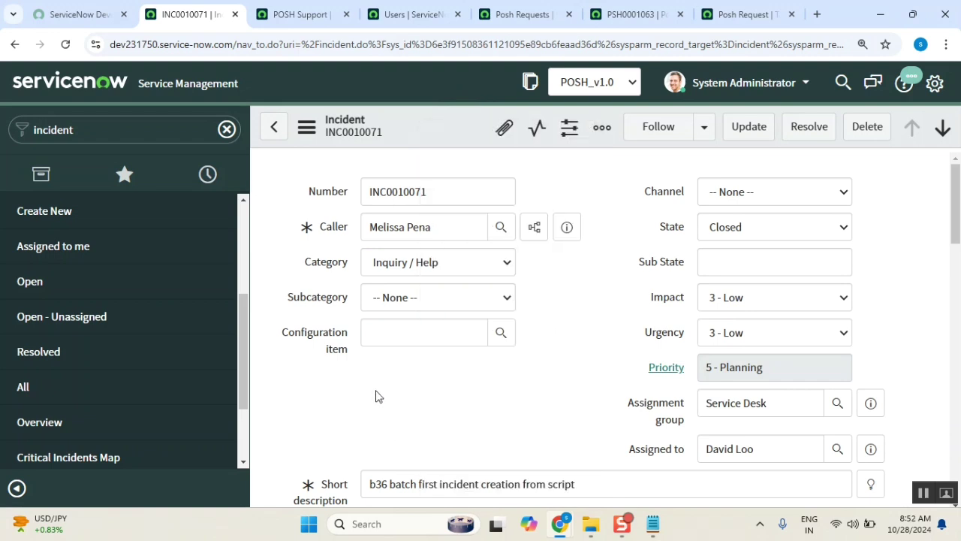
Step: Return the incident State from Closed to Resolved
{"action": "left_click_drag", "start_coordinate": [450, 226], "coordinate": [367, 227]}
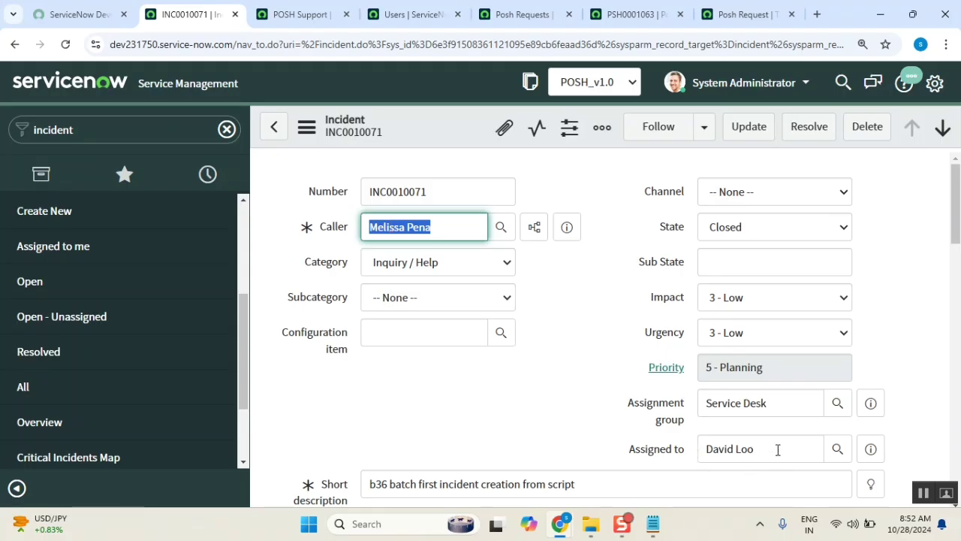
{"action": "left_click", "coordinate": [748, 450]}
{"action": "left_click_drag", "start_coordinate": [748, 450], "coordinate": [691, 455]}
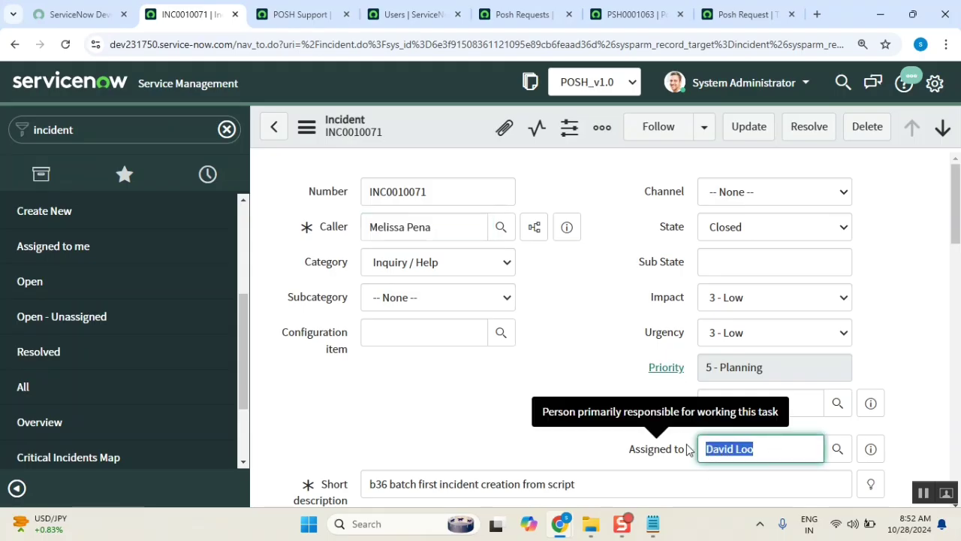
{"action": "left_click", "coordinate": [759, 236]}
{"action": "left_click", "coordinate": [749, 311]}
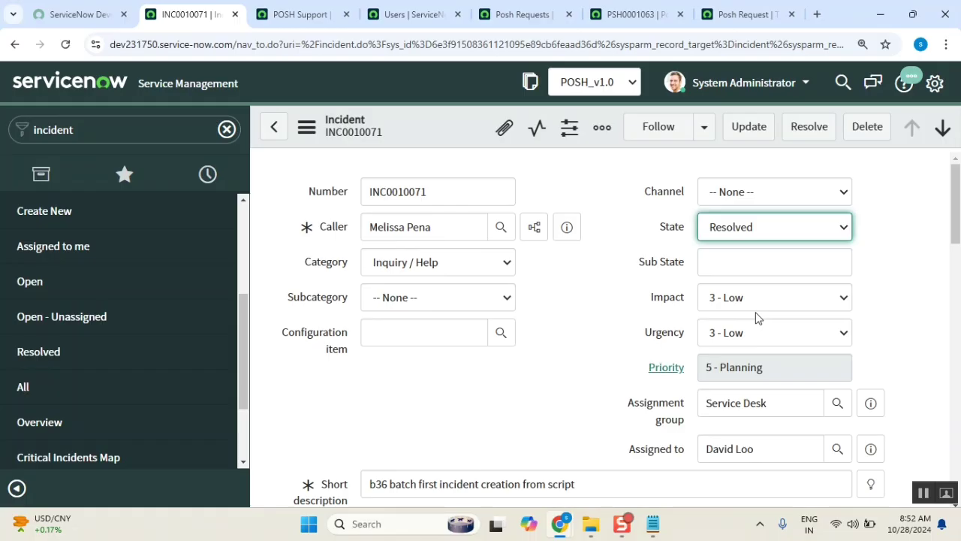
Step: Switch incident INC0010071's State from Resolved back to In Progress
{"action": "left_click", "coordinate": [593, 280]}
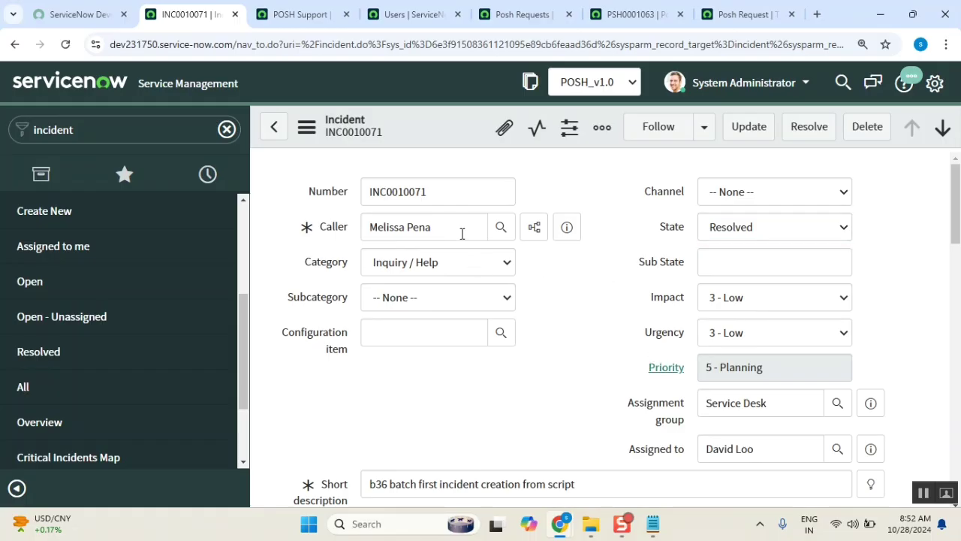
{"action": "left_click_drag", "start_coordinate": [369, 229], "coordinate": [371, 248]}
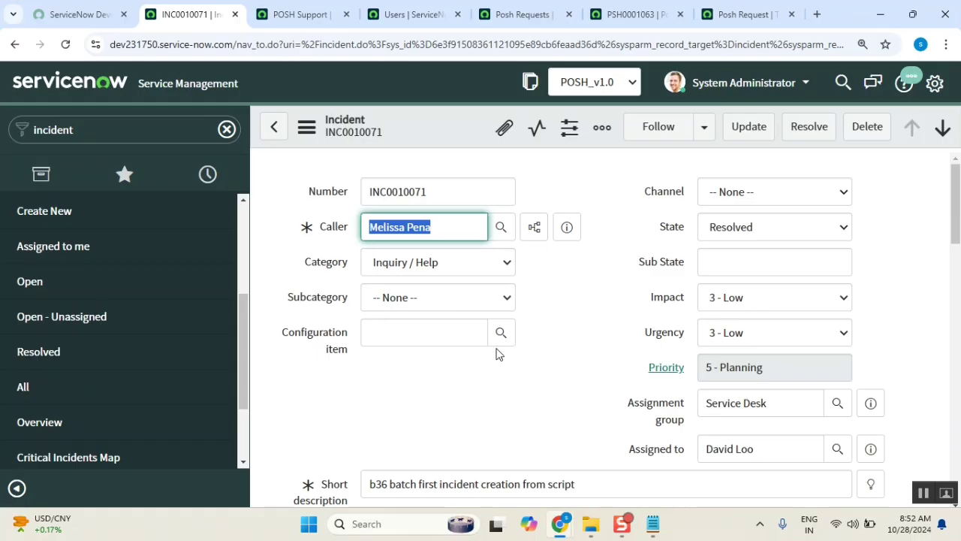
{"action": "left_click", "coordinate": [774, 241]}
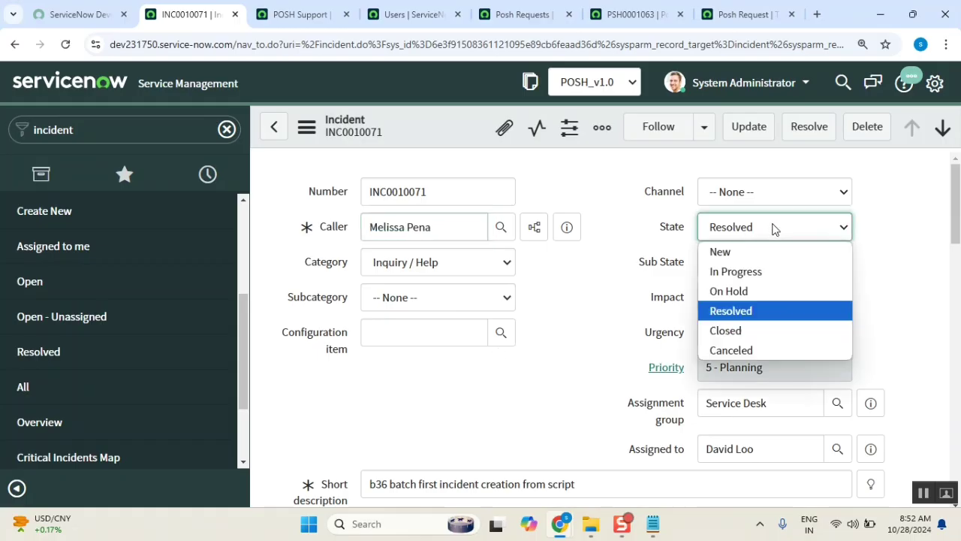
{"action": "left_click", "coordinate": [753, 279]}
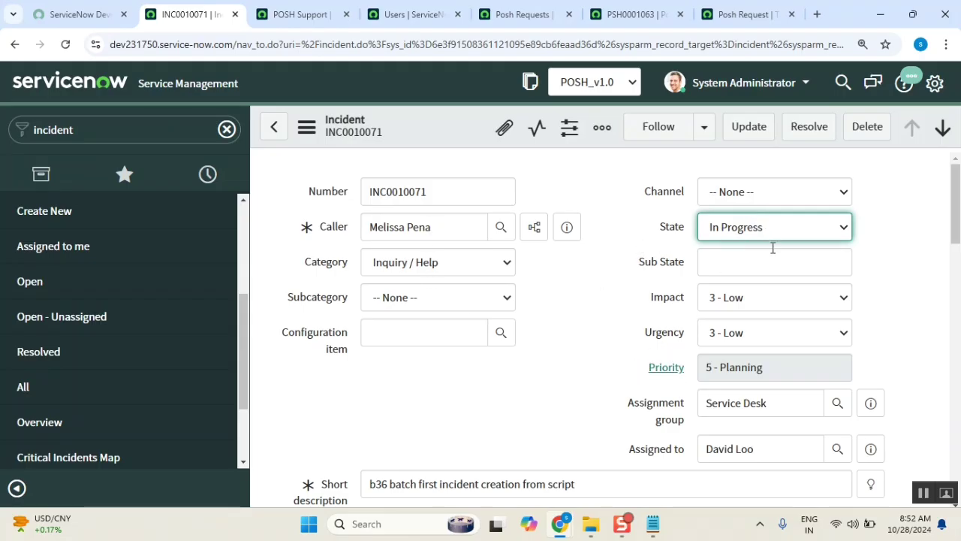
{"action": "left_click", "coordinate": [746, 226]}
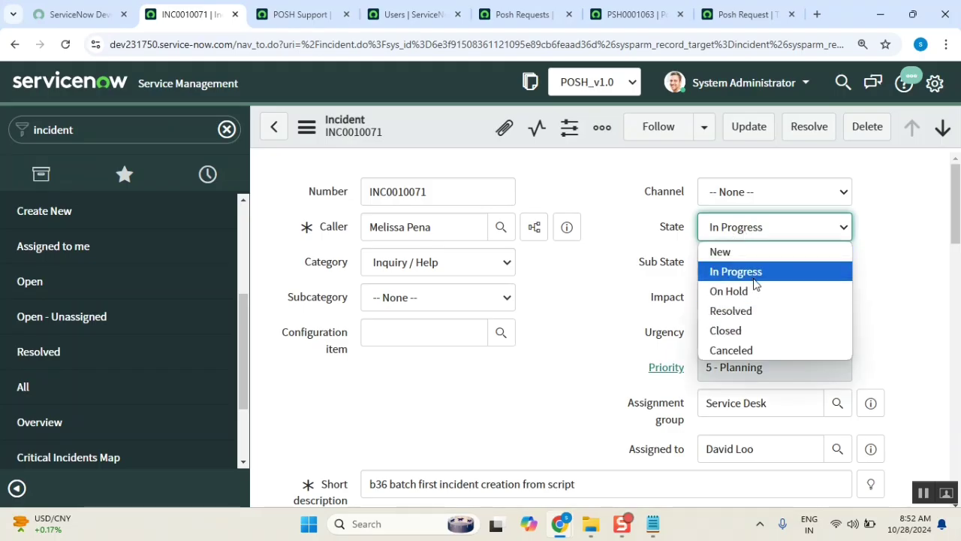
Step: Choose Closed as the incident State, then change it to Canceled
{"action": "left_click", "coordinate": [759, 333]}
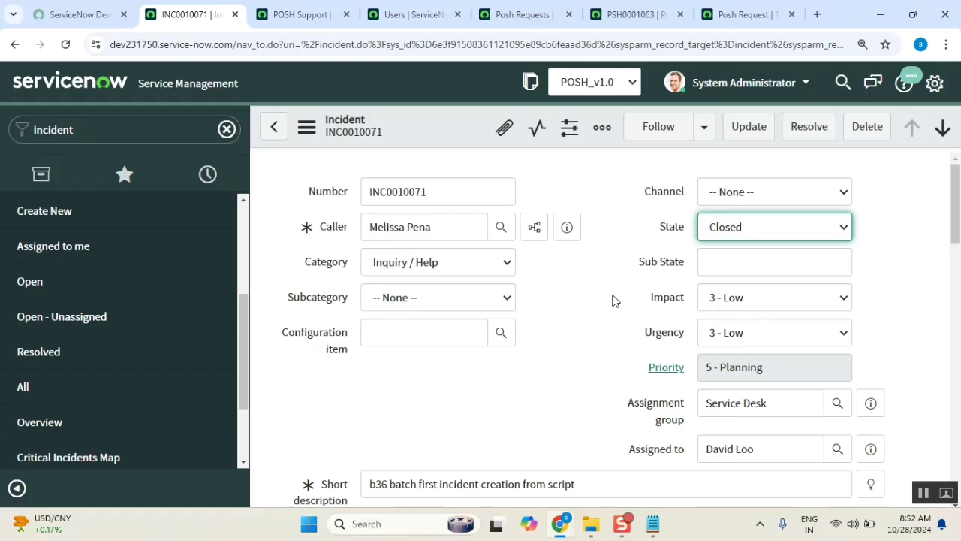
{"action": "left_click", "coordinate": [789, 229]}
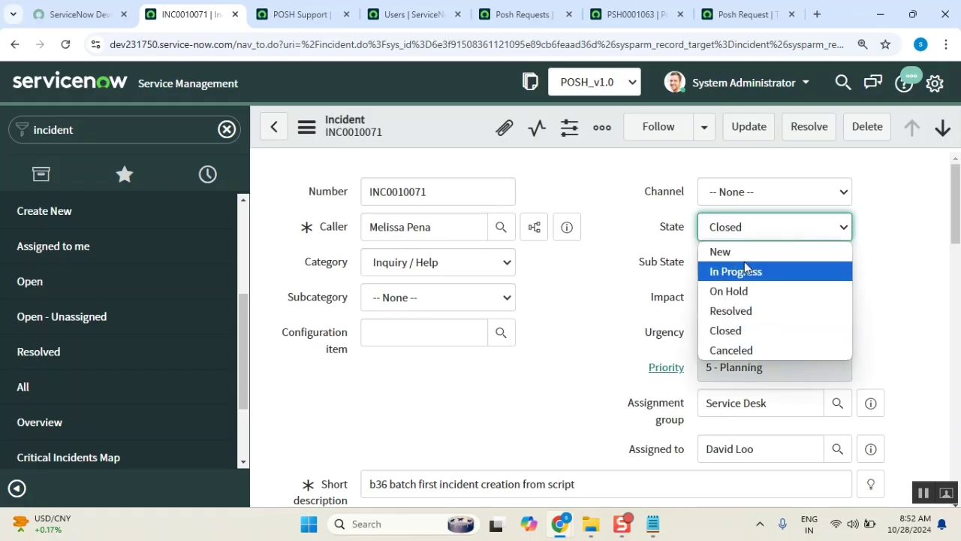
{"action": "left_click", "coordinate": [744, 351]}
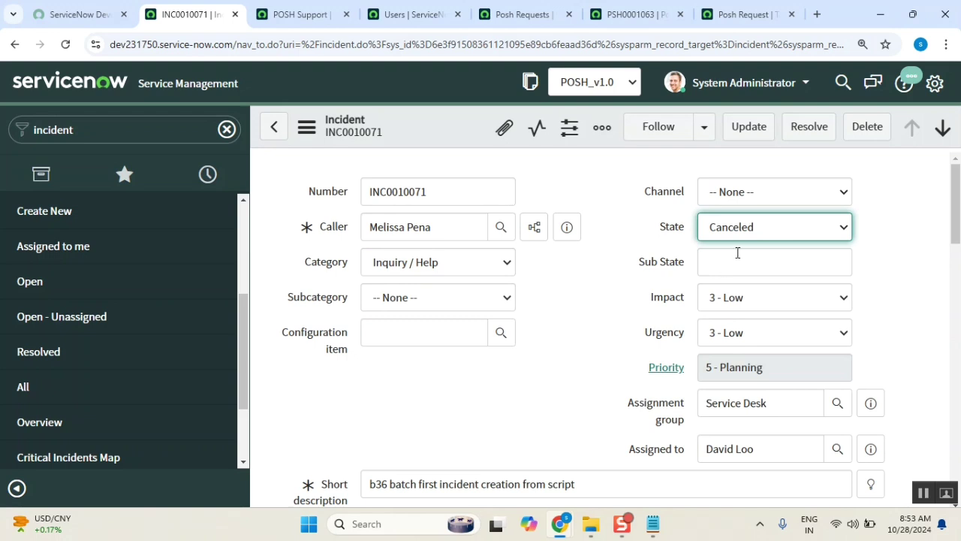
Step: On Posh Request PSH0001063, set Status to Closed and then to Canceled
{"action": "left_click", "coordinate": [631, 16]}
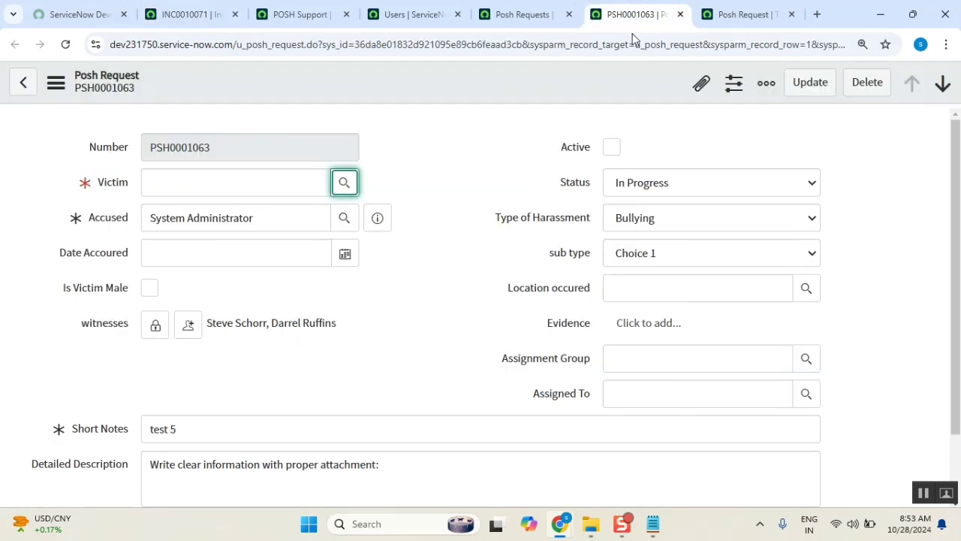
{"action": "left_click", "coordinate": [635, 181]}
{"action": "left_click", "coordinate": [637, 304]}
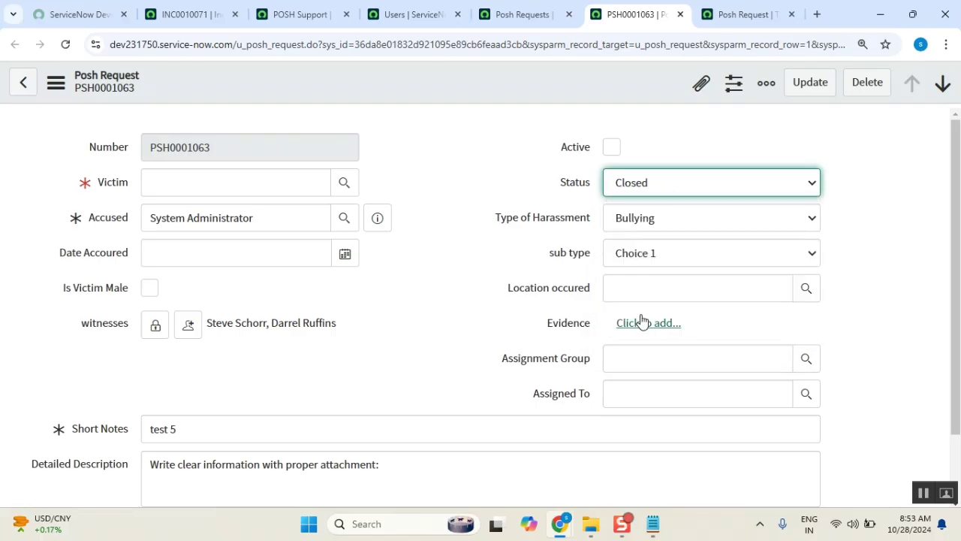
{"action": "left_click", "coordinate": [678, 189]}
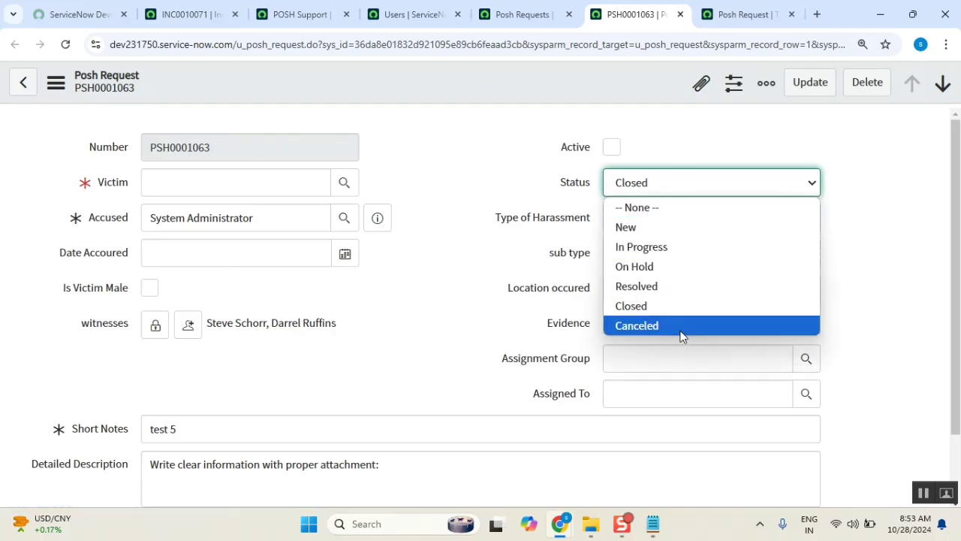
{"action": "left_click", "coordinate": [680, 335]}
{"action": "left_click_drag", "start_coordinate": [561, 149], "coordinate": [614, 150]}
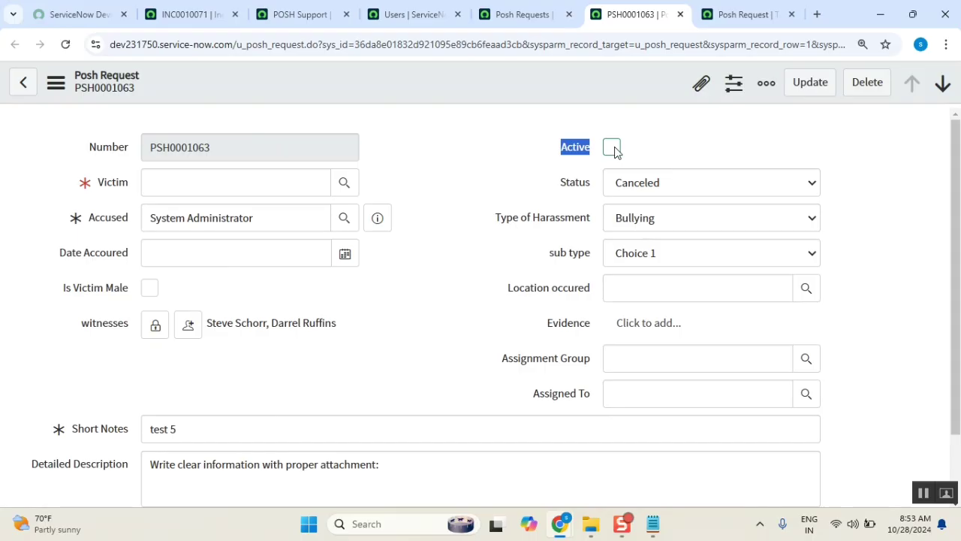
{"action": "left_click", "coordinate": [656, 182]}
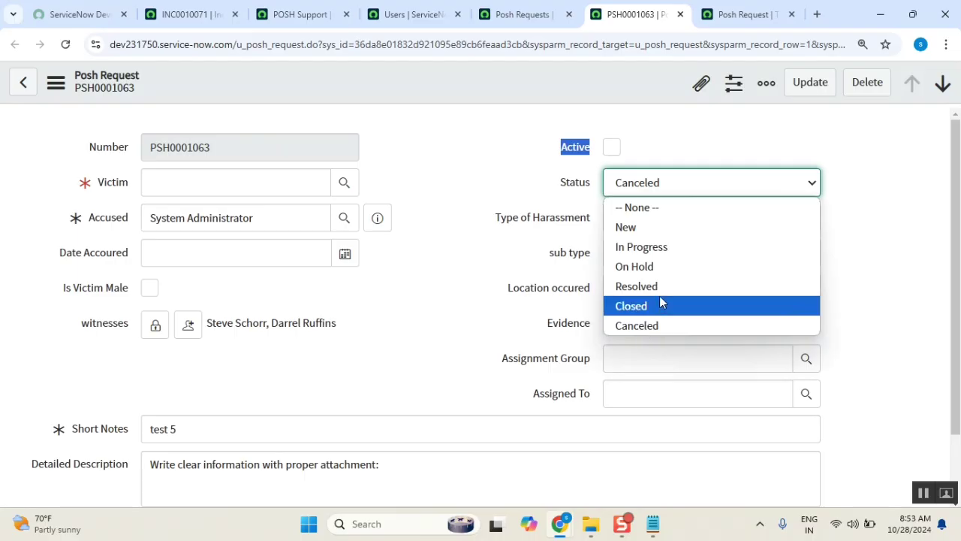